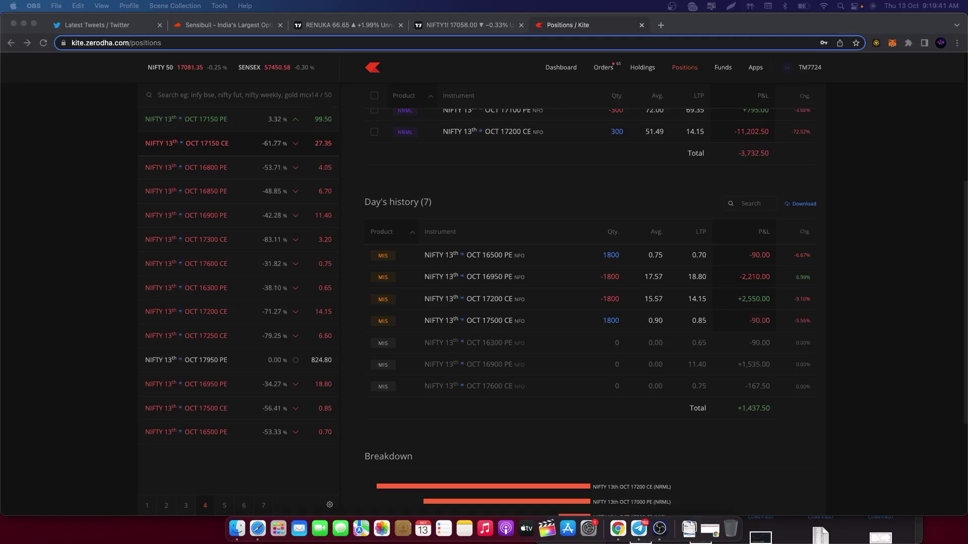
- Compare the day's history P&L on both Kite accounts, then bring up the NIFTY1! futures chart
{"action": "left_click", "coordinate": [807, 403]}
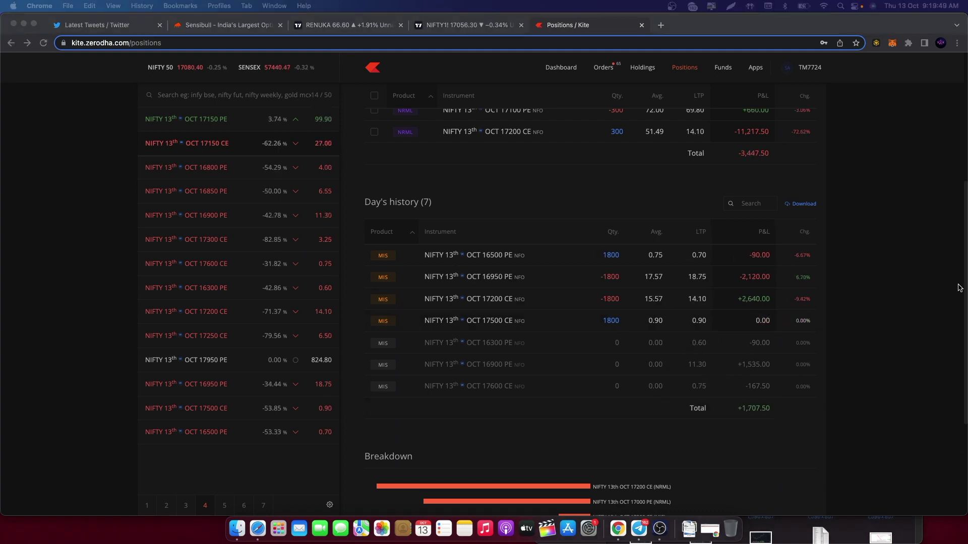
{"action": "key", "text": "super+Tab"}
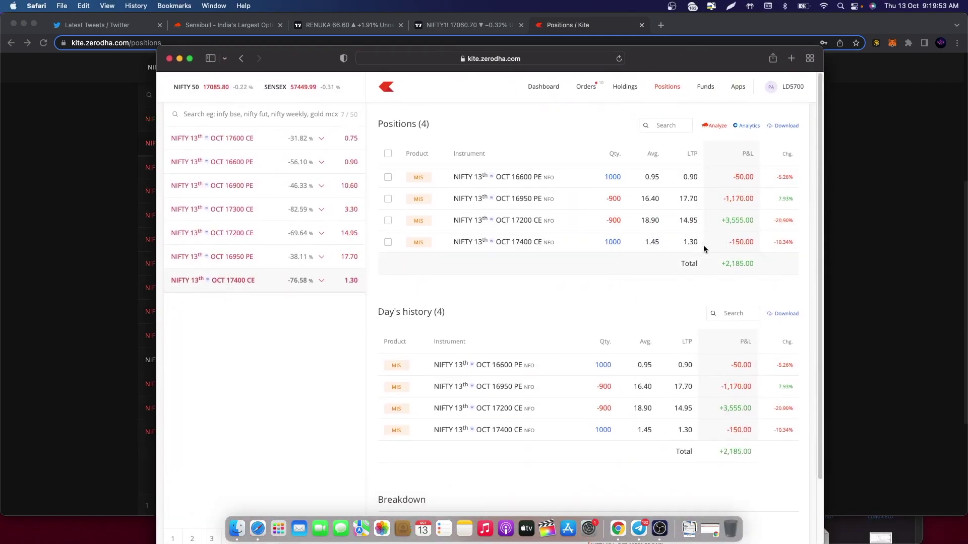
{"action": "key", "text": "super+Tab"}
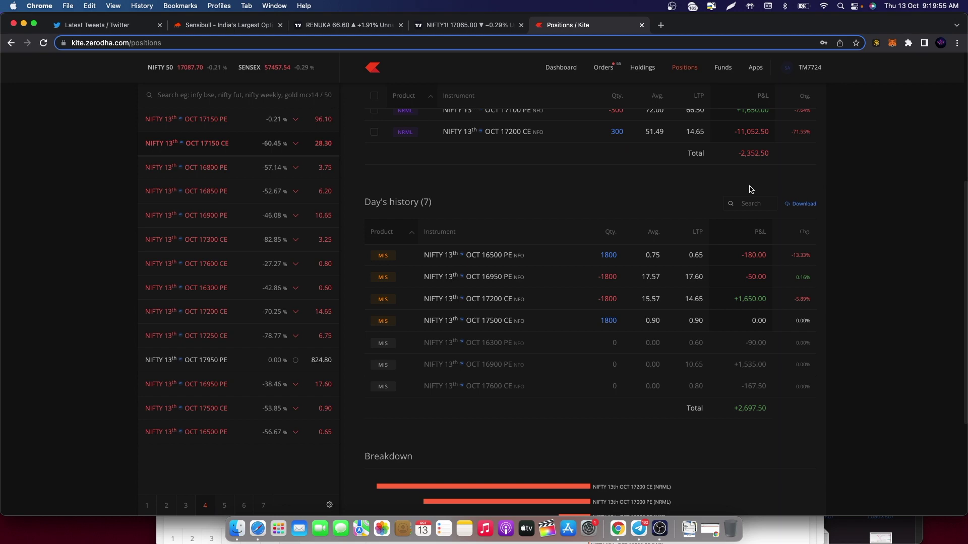
{"action": "left_click", "coordinate": [437, 29]}
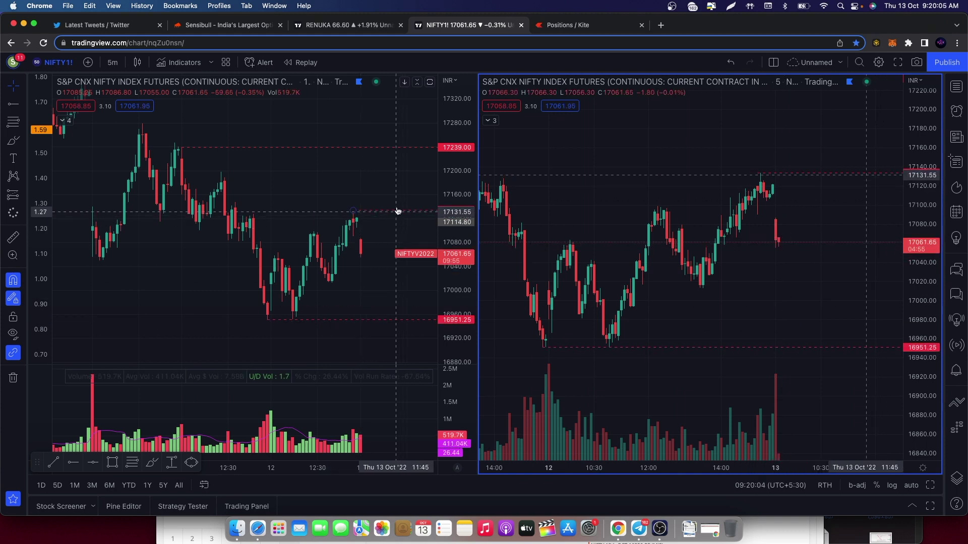
- Return to the Kite positions page, with the day's history total at +4,317.50
{"action": "left_click", "coordinate": [559, 26]}
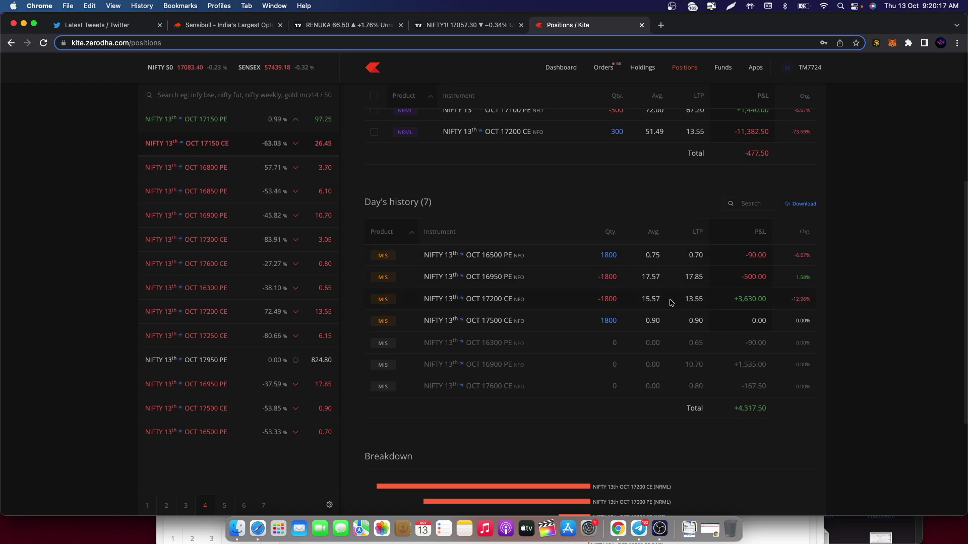
- Alternate between Kite positions and the NIFTY1! chart to track the short OCT 17150 CE
{"action": "key", "text": "ctrl+shift+Tab"}
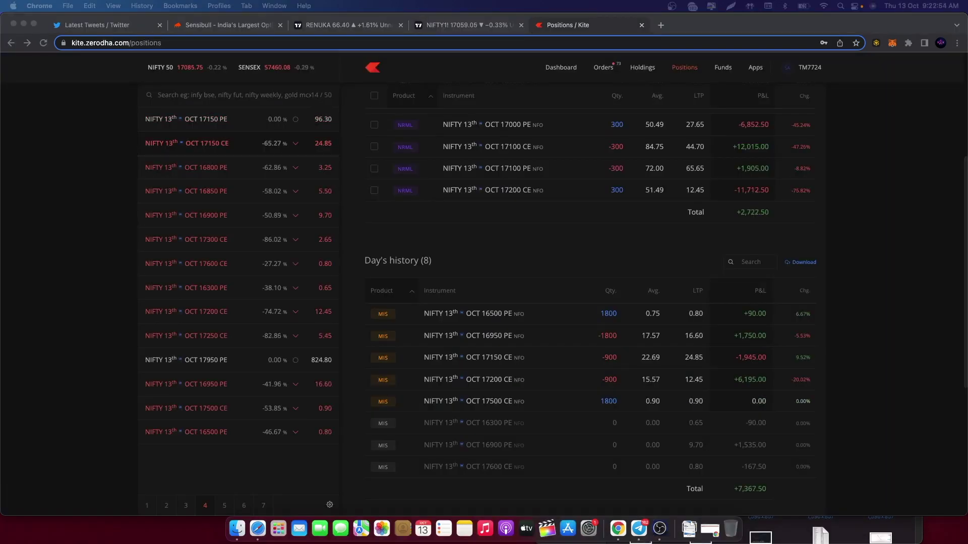
{"action": "left_click", "coordinate": [700, 368]}
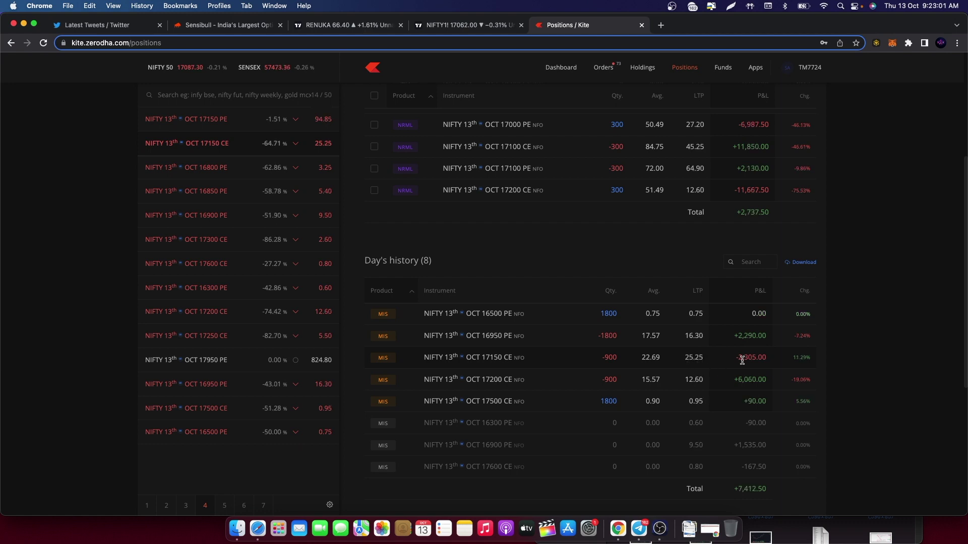
{"action": "left_click", "coordinate": [474, 25]}
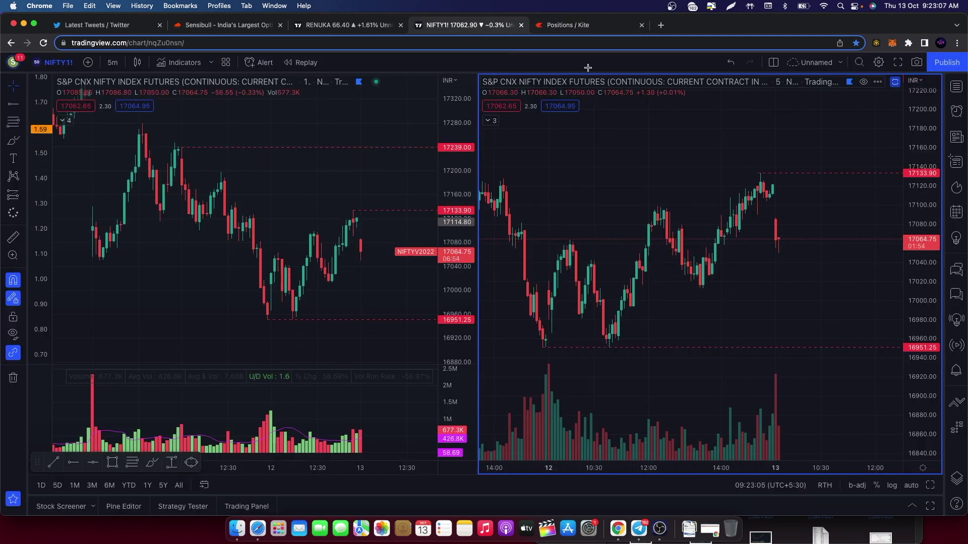
{"action": "left_click", "coordinate": [588, 27]}
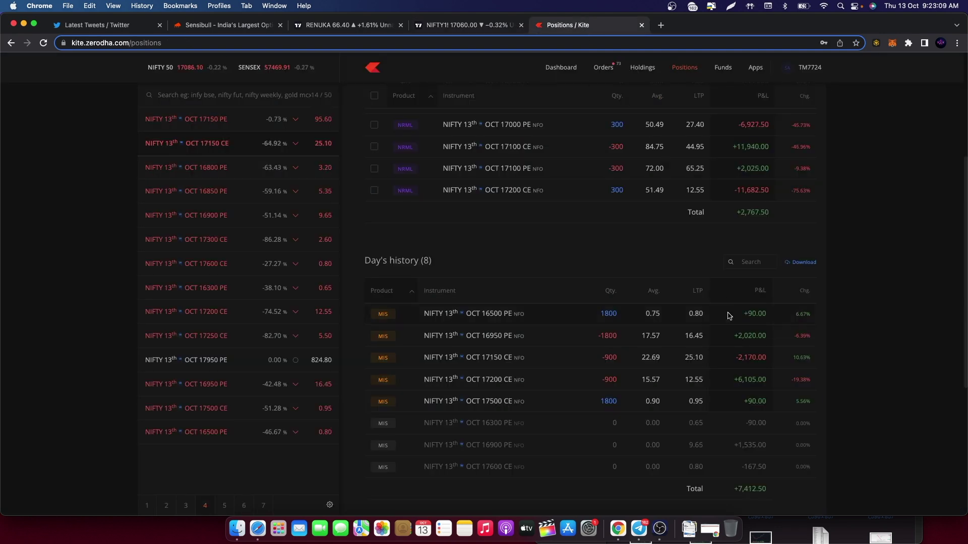
{"action": "left_click", "coordinate": [462, 26]}
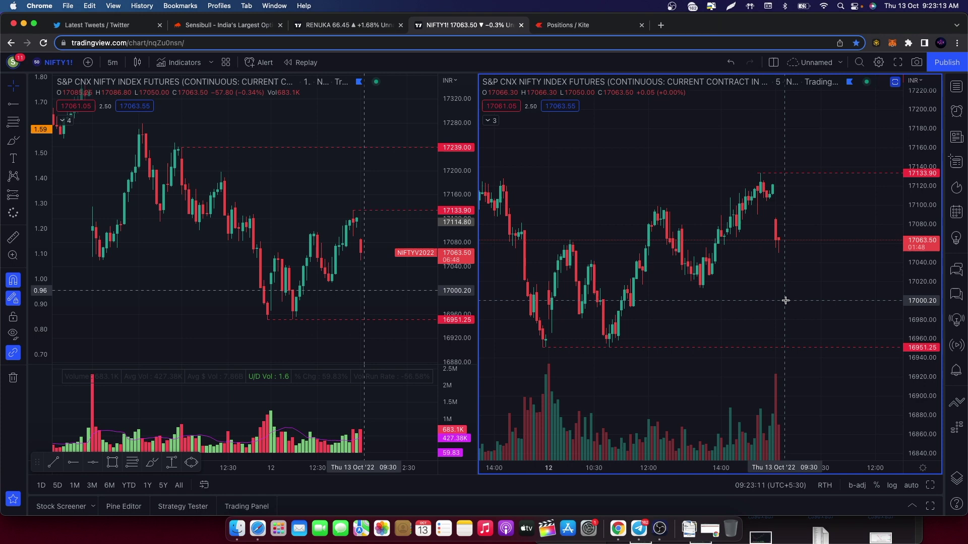
{"action": "left_click", "coordinate": [562, 28]}
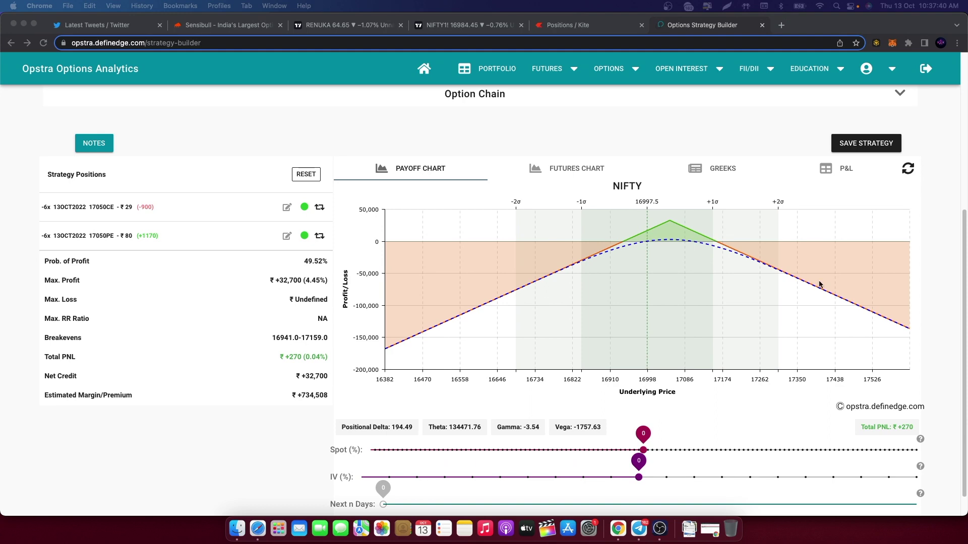
- Select the OCT 17050 PE for exit in the second Kite account and refresh the 17050 straddle payoff
{"action": "left_click", "coordinate": [623, 210]}
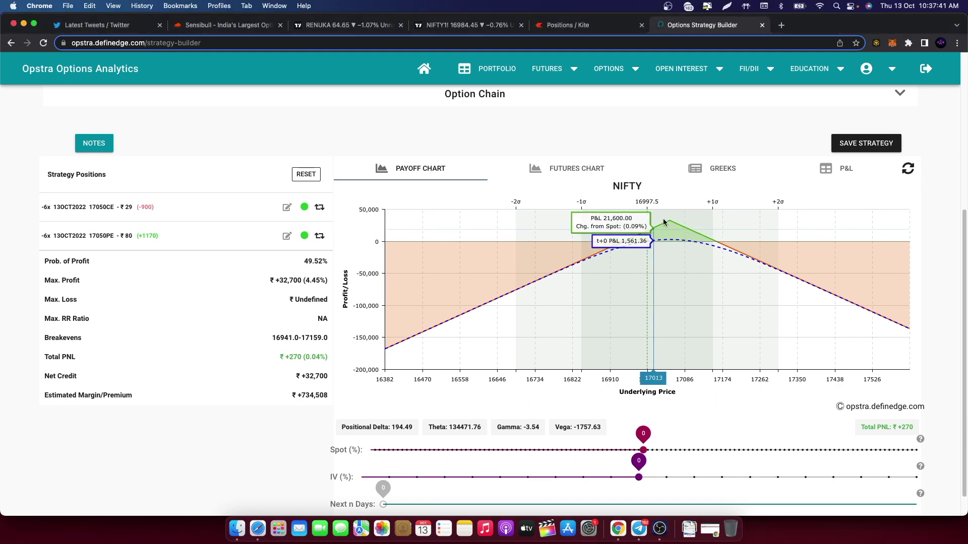
{"action": "left_click", "coordinate": [469, 25]}
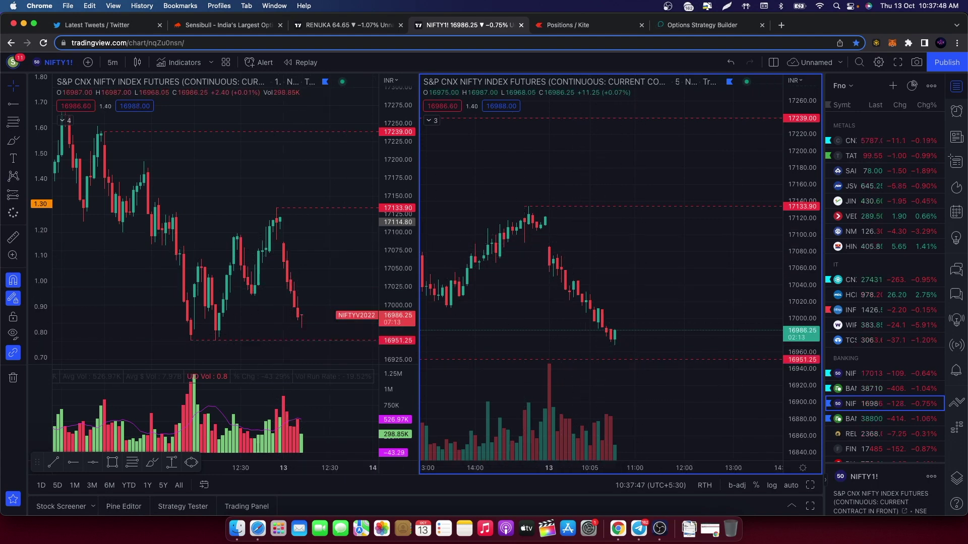
{"action": "key", "text": "super+Tab"}
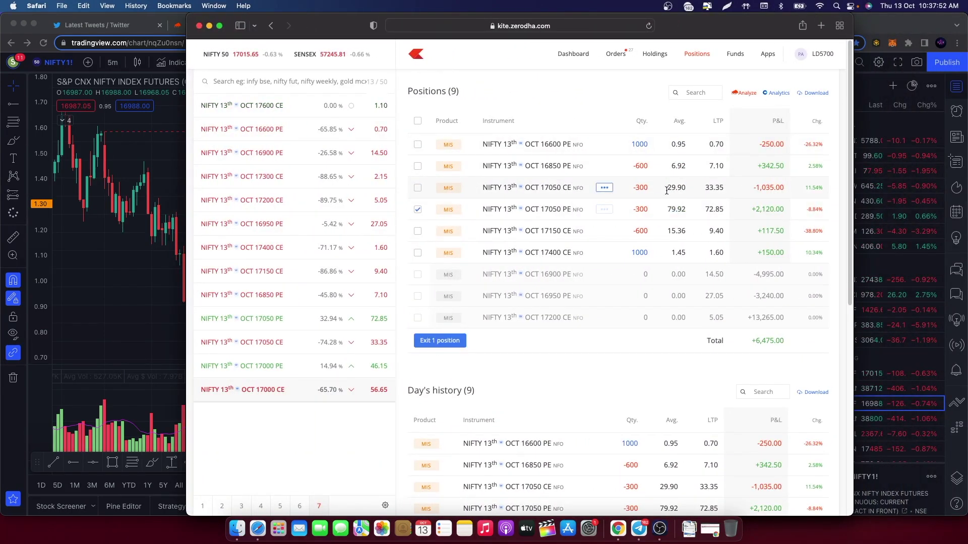
{"action": "left_click", "coordinate": [677, 218]}
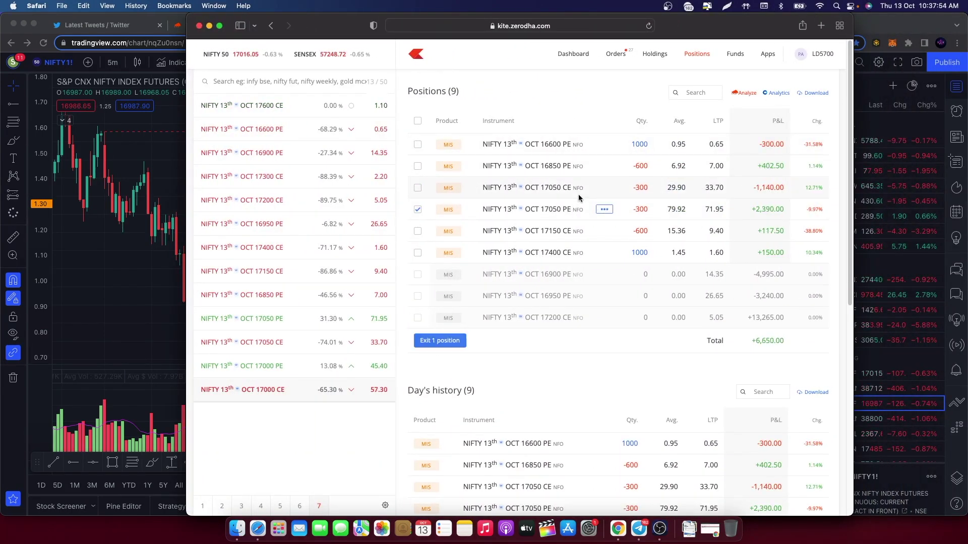
{"action": "key", "text": "super+Tab"}
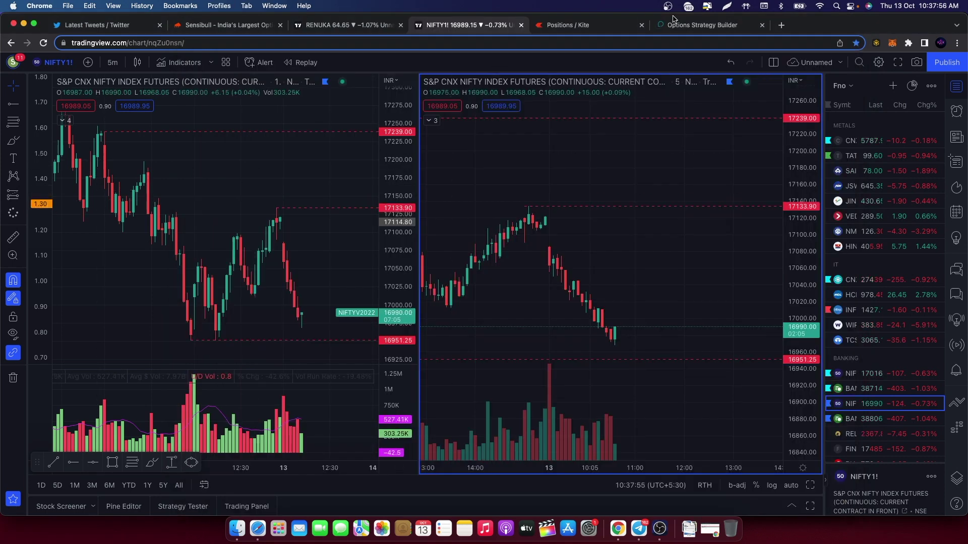
{"action": "left_click", "coordinate": [703, 25]}
{"action": "left_click", "coordinate": [904, 171]}
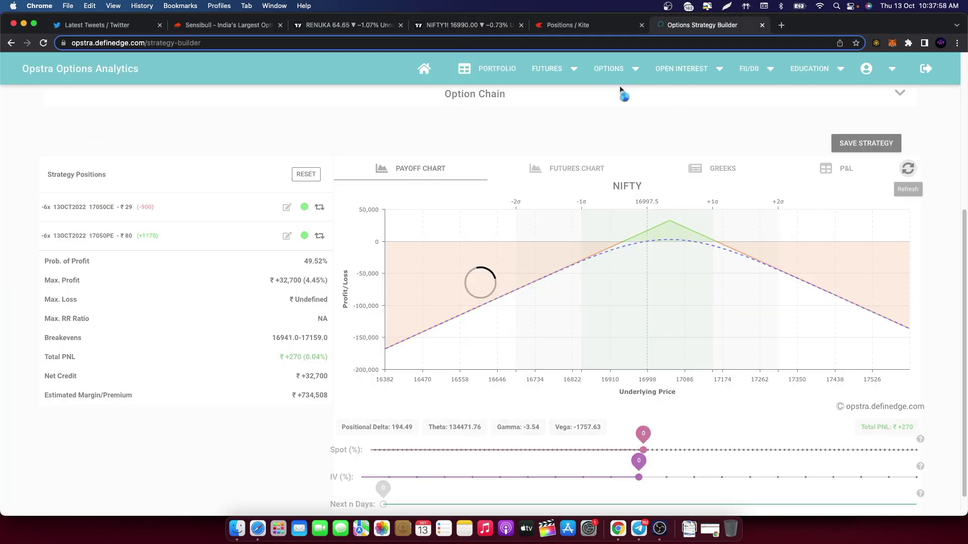
- Select the short OCT 16900 PE position for exit on the Kite positions page
{"action": "left_click", "coordinate": [575, 25]}
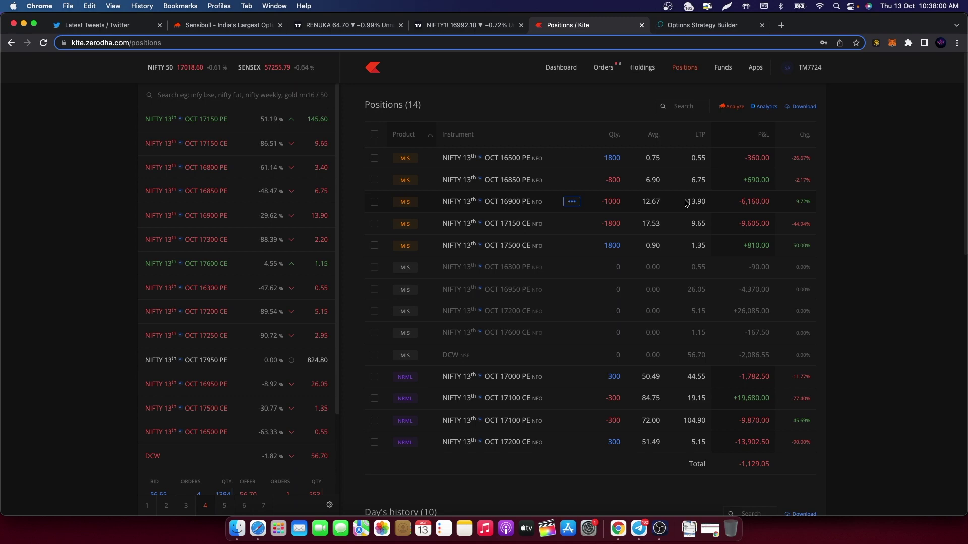
{"action": "left_click_drag", "start_coordinate": [687, 203], "coordinate": [697, 201]}
{"action": "left_click", "coordinate": [704, 202]}
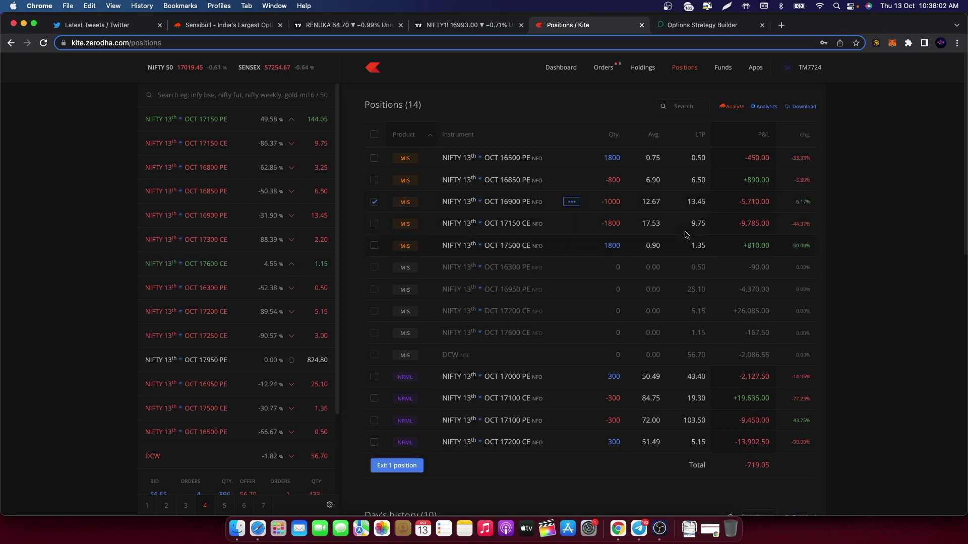
{"action": "scroll", "coordinate": [723, 278], "scroll_direction": "down", "scroll_amount": 10}
{"action": "scroll", "coordinate": [724, 279], "scroll_direction": "up", "scroll_amount": 3}
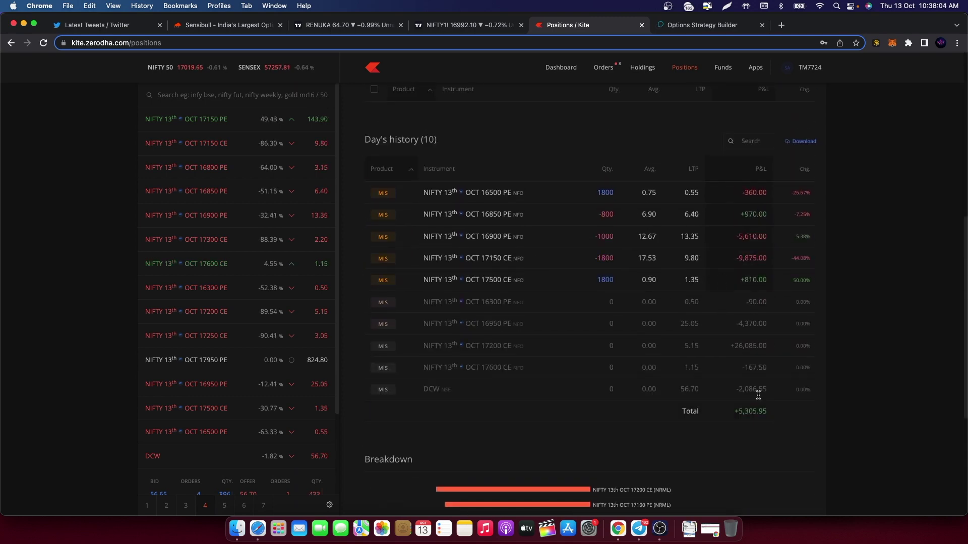
- Refresh the Opstra payoff chart, then check the NIFTY futures near 17,003.05 and the positions
{"action": "left_click", "coordinate": [675, 26]}
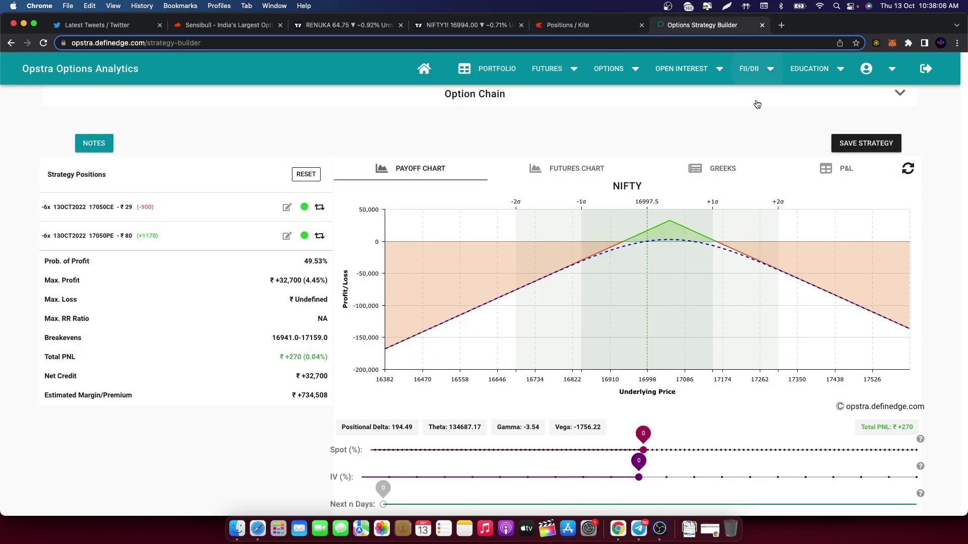
{"action": "left_click", "coordinate": [907, 169]}
{"action": "left_click", "coordinate": [458, 25]}
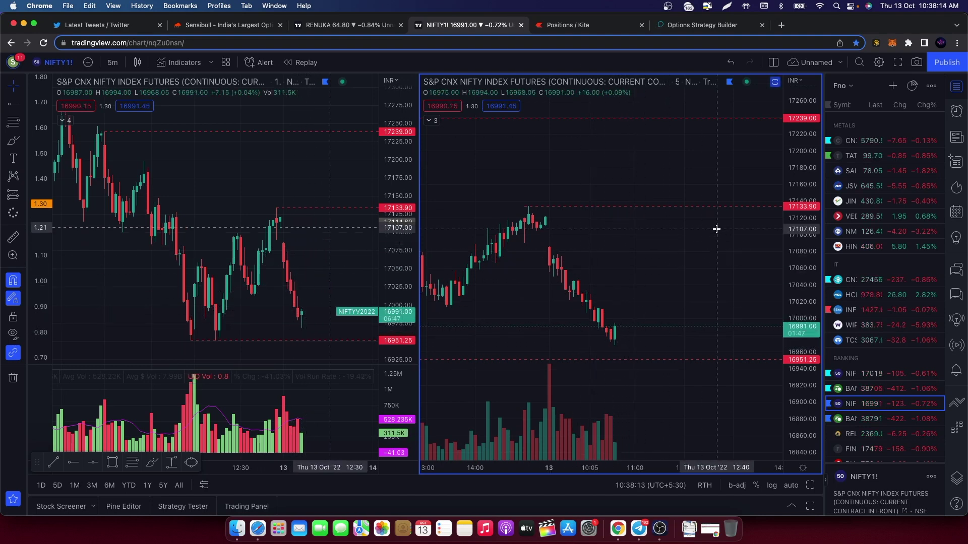
{"action": "left_click", "coordinate": [570, 24]}
{"action": "scroll", "coordinate": [619, 224], "scroll_direction": "up", "scroll_amount": 10}
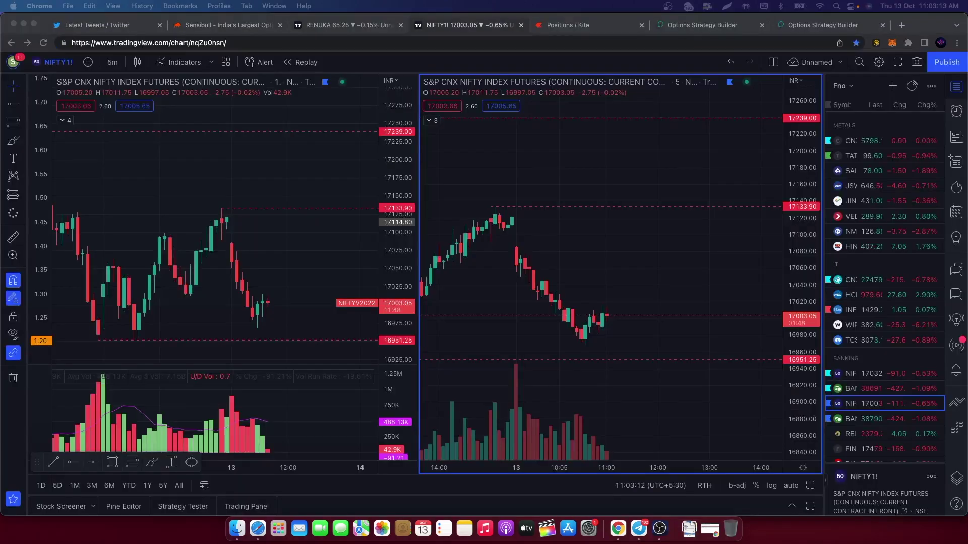
- Recalculate the four-leg Nifty strategy payoff at current prices, then check Kite P&L and NIFTY futures
{"action": "left_click", "coordinate": [789, 26]}
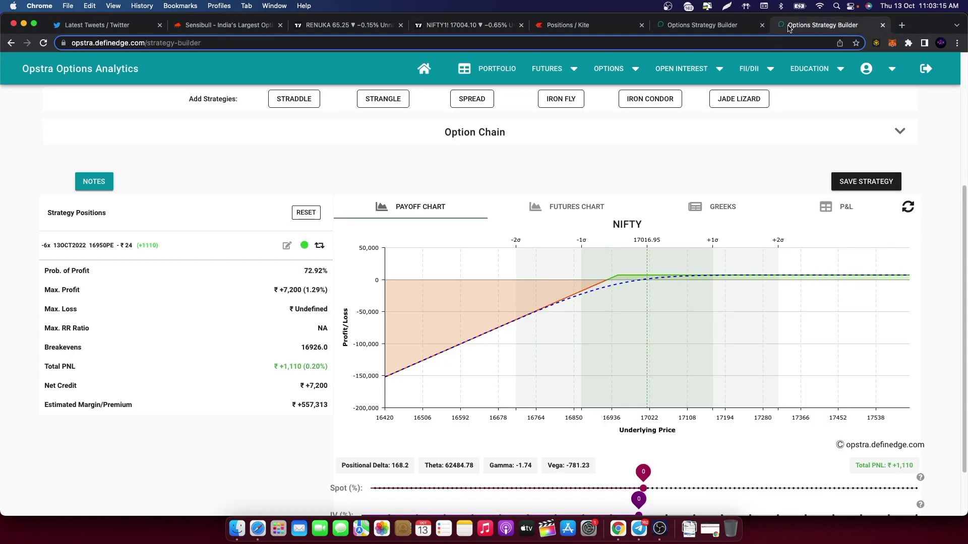
{"action": "left_click", "coordinate": [706, 25]}
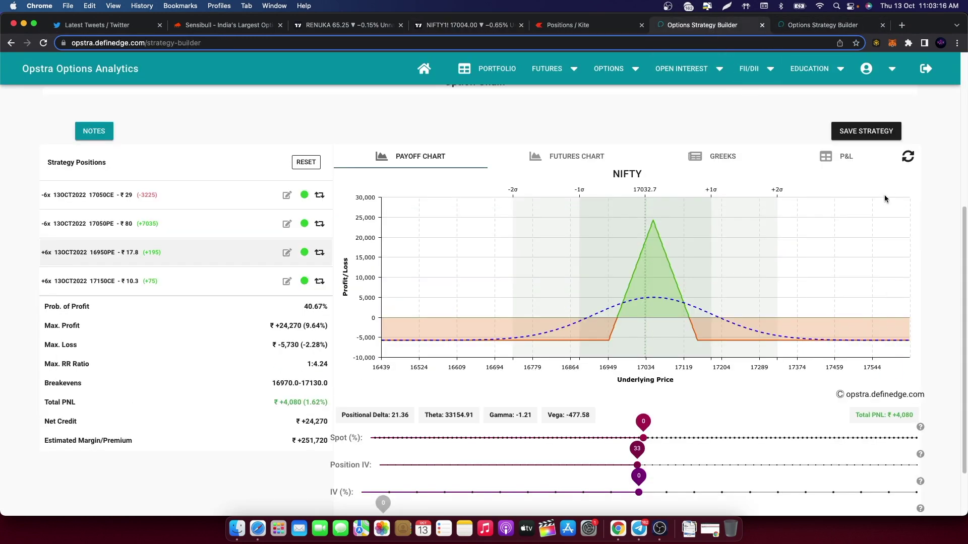
{"action": "left_click", "coordinate": [902, 161]}
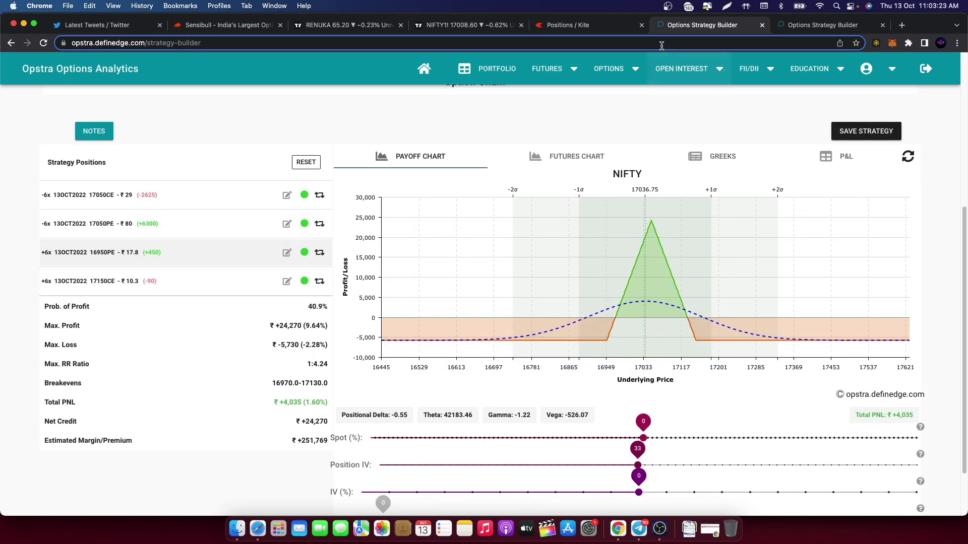
{"action": "left_click", "coordinate": [566, 27]}
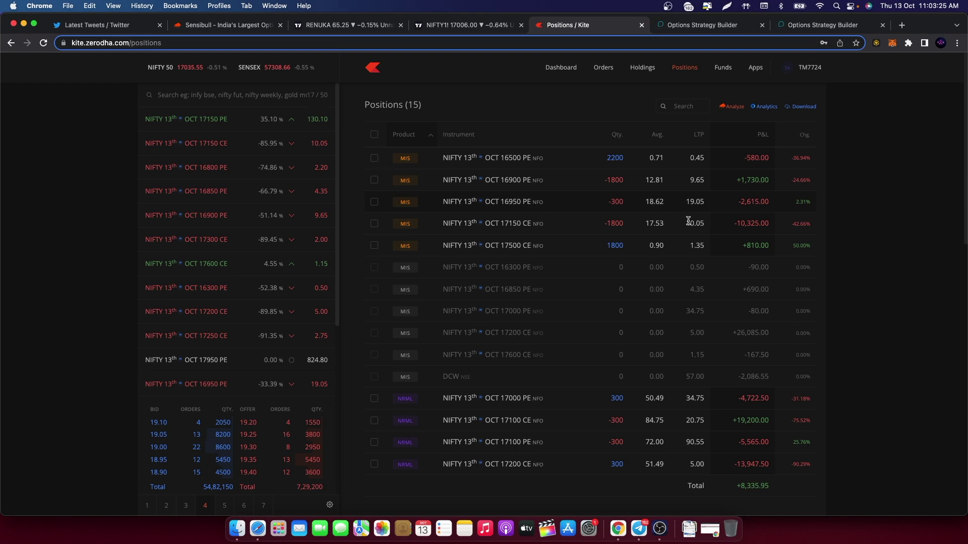
{"action": "left_click", "coordinate": [484, 30]}
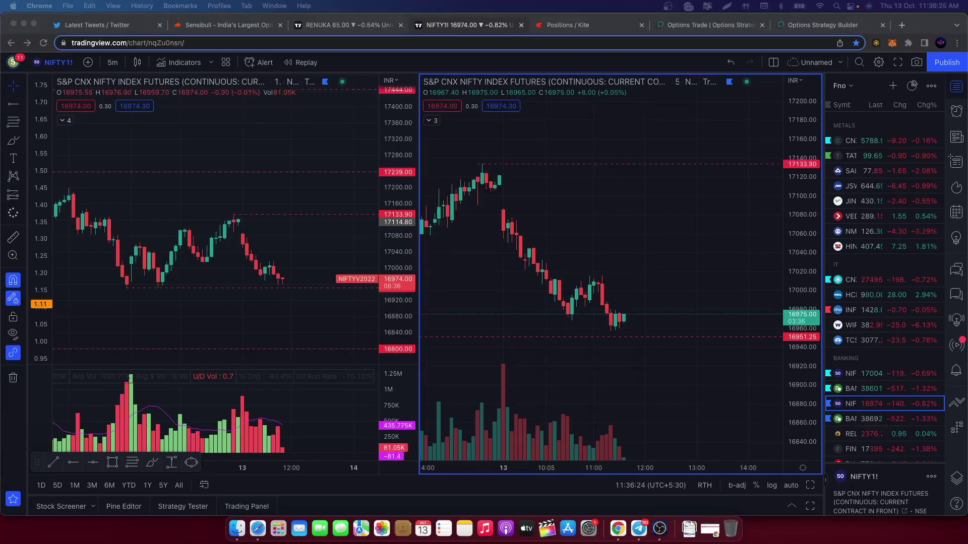
- Leave only the 300-lot OCT 17000 CE selected for exit, closing it at +120 profit
{"action": "left_click", "coordinate": [655, 370]}
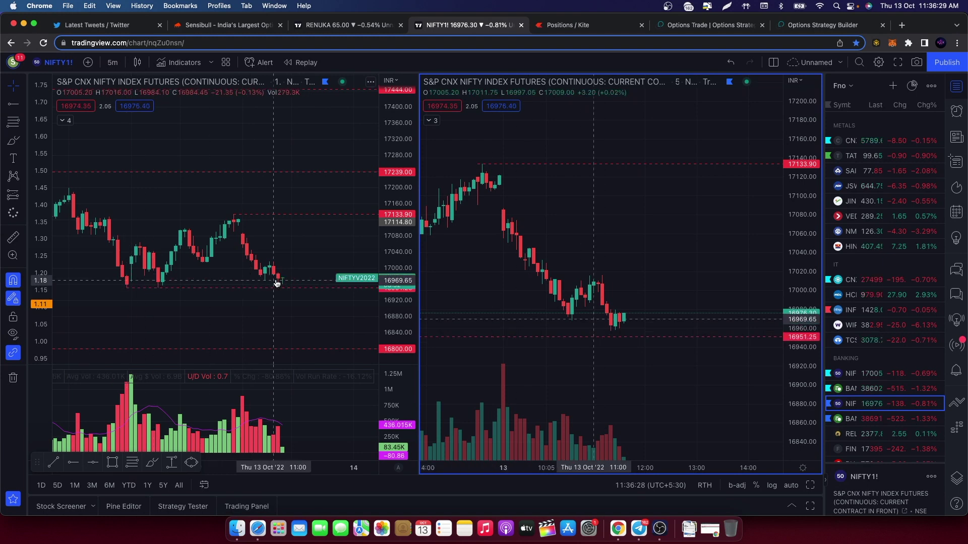
{"action": "left_click", "coordinate": [565, 25]}
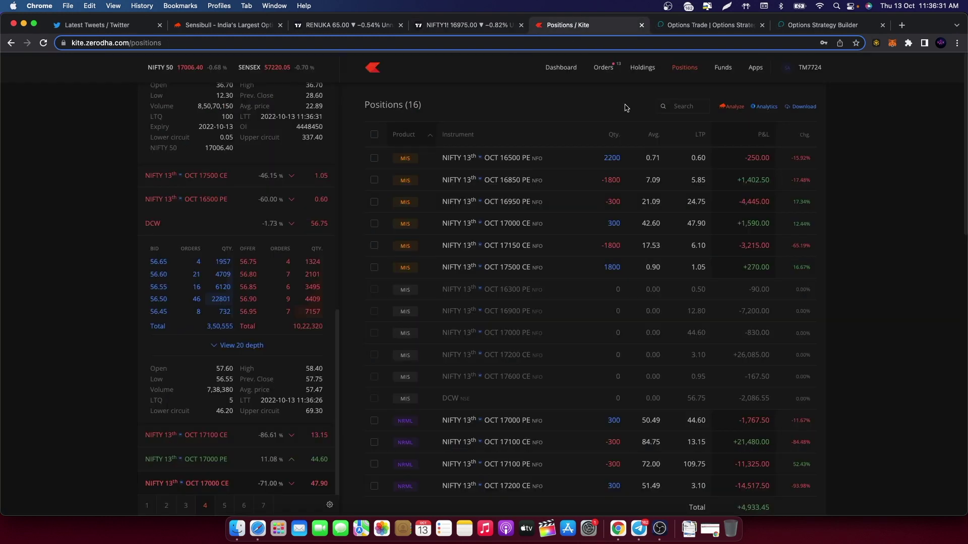
{"action": "left_click", "coordinate": [374, 202]}
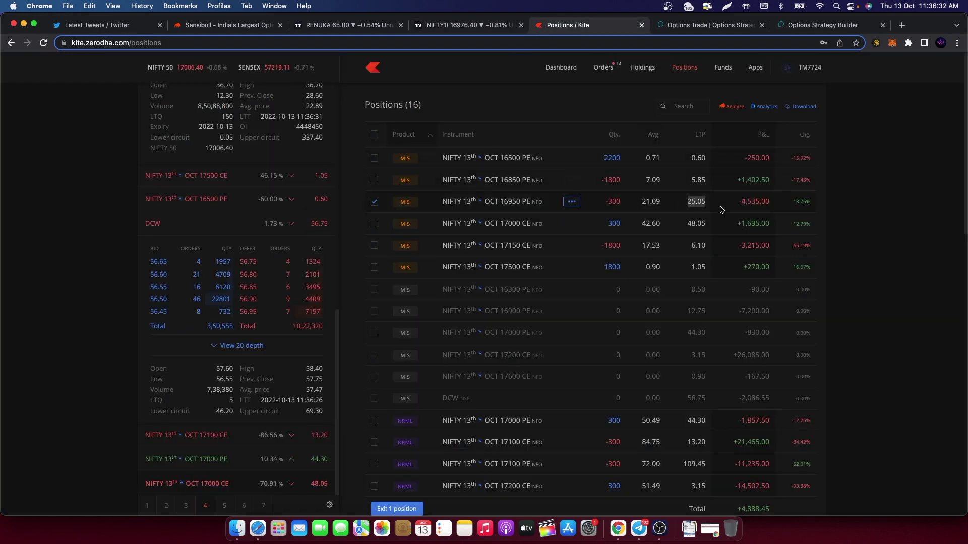
{"action": "left_click", "coordinate": [692, 223]}
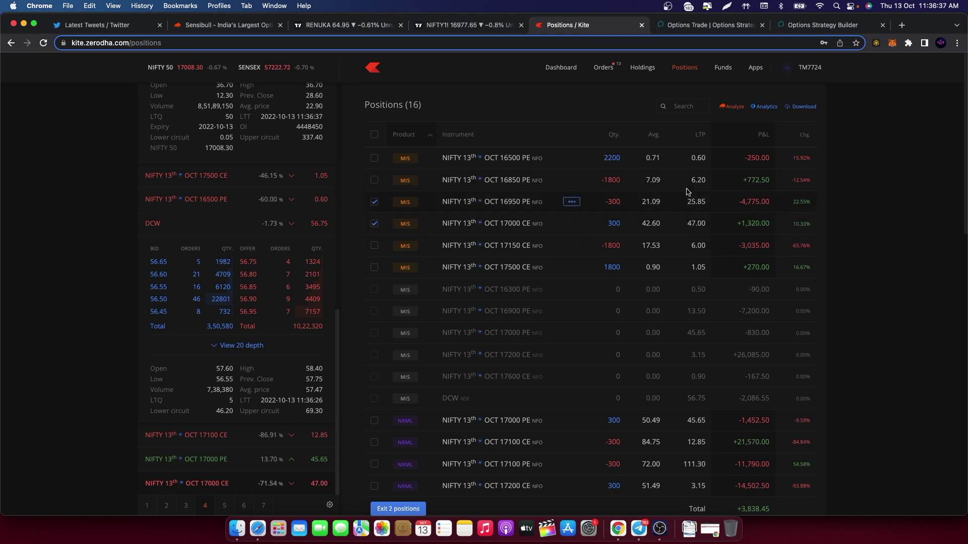
{"action": "left_click", "coordinate": [691, 227]}
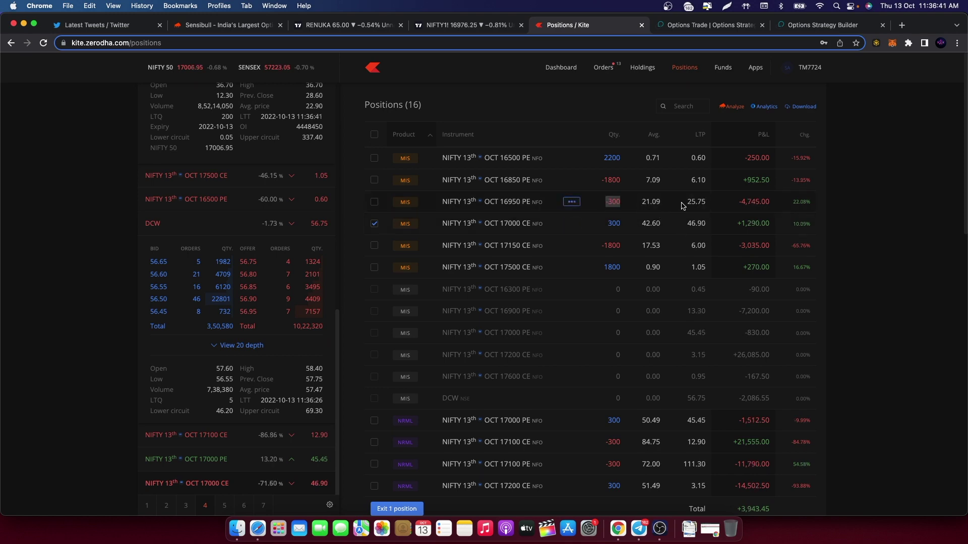
{"action": "left_click", "coordinate": [487, 32]}
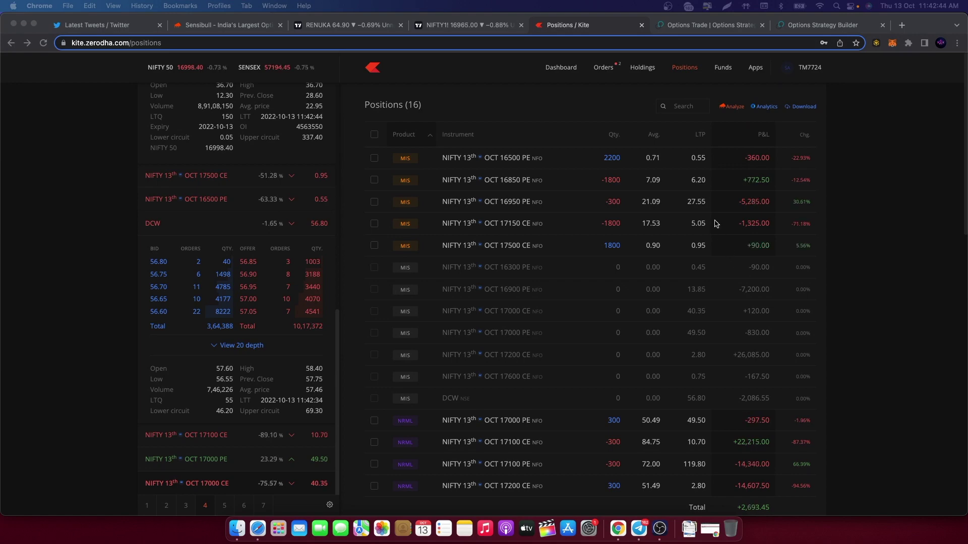
- Compare the remaining positions' P&L against the NIFTY futures chart, ending on the 3-minute chart
{"action": "left_click", "coordinate": [694, 203]}
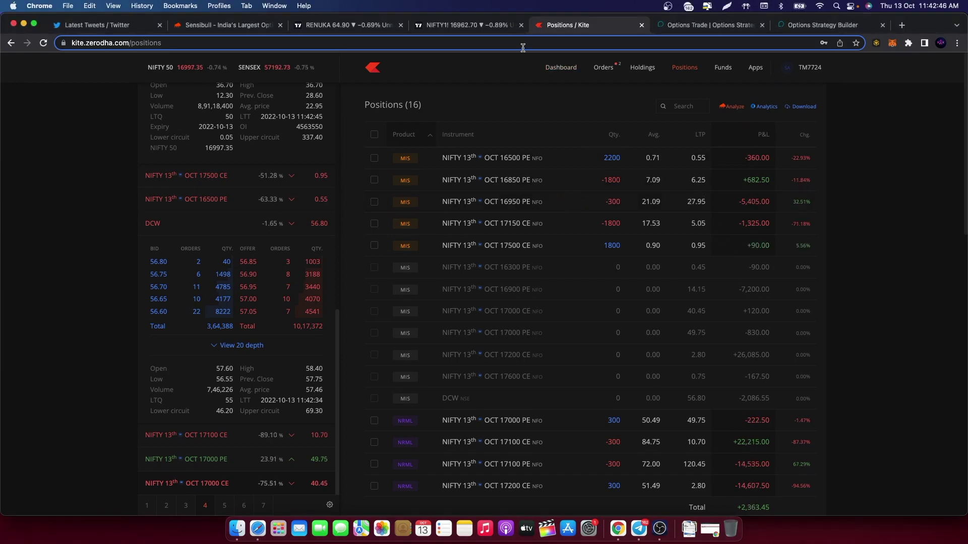
{"action": "left_click", "coordinate": [496, 29]}
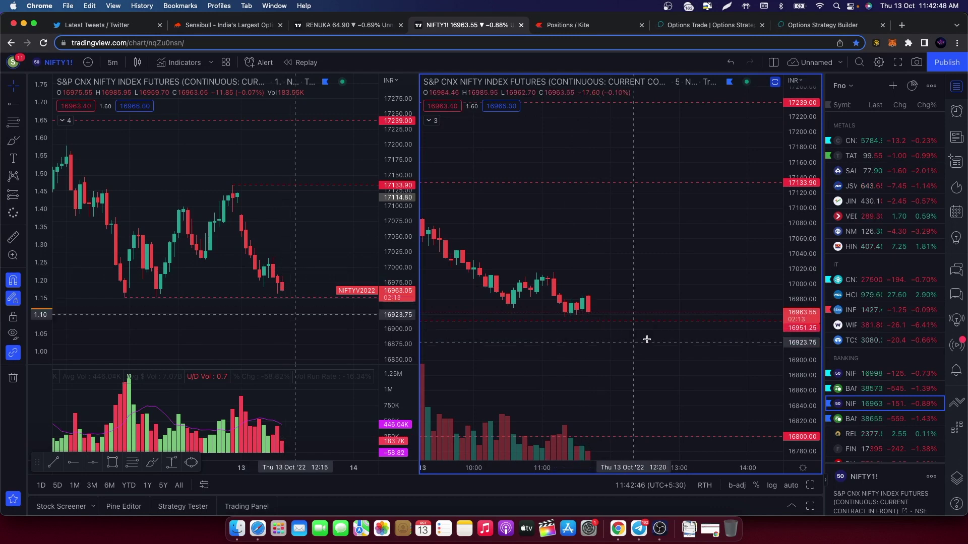
{"action": "left_click", "coordinate": [615, 29]}
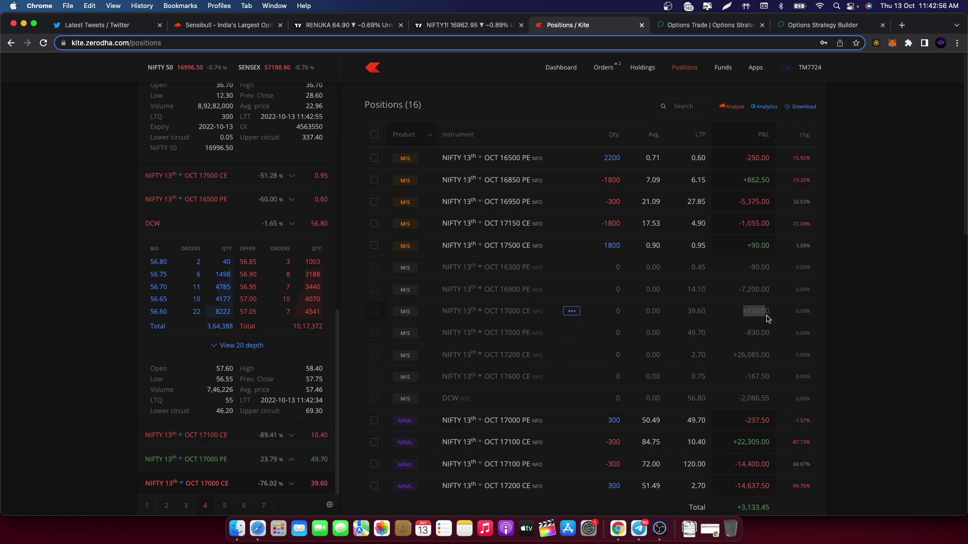
{"action": "left_click", "coordinate": [713, 311]}
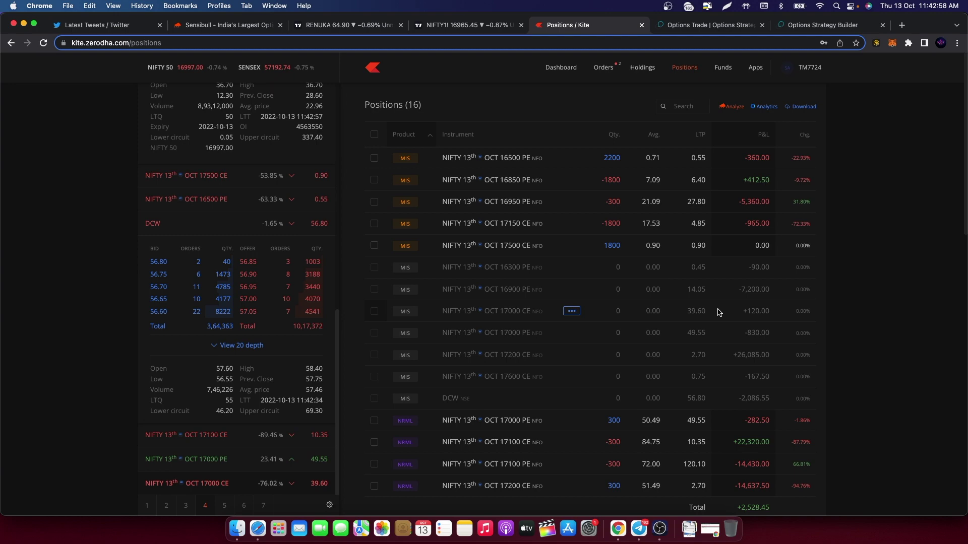
{"action": "left_click", "coordinate": [469, 25]}
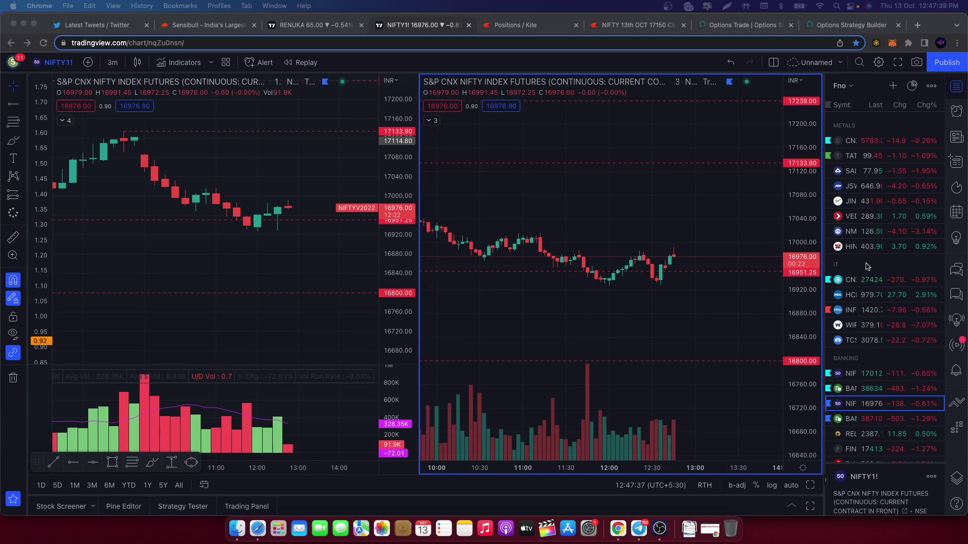
- Zoom the 3-minute NIFTY futures chart out and in, then check the 17150 CE chart and positions
{"action": "scroll", "coordinate": [289, 253], "scroll_direction": "down", "scroll_amount": 2}
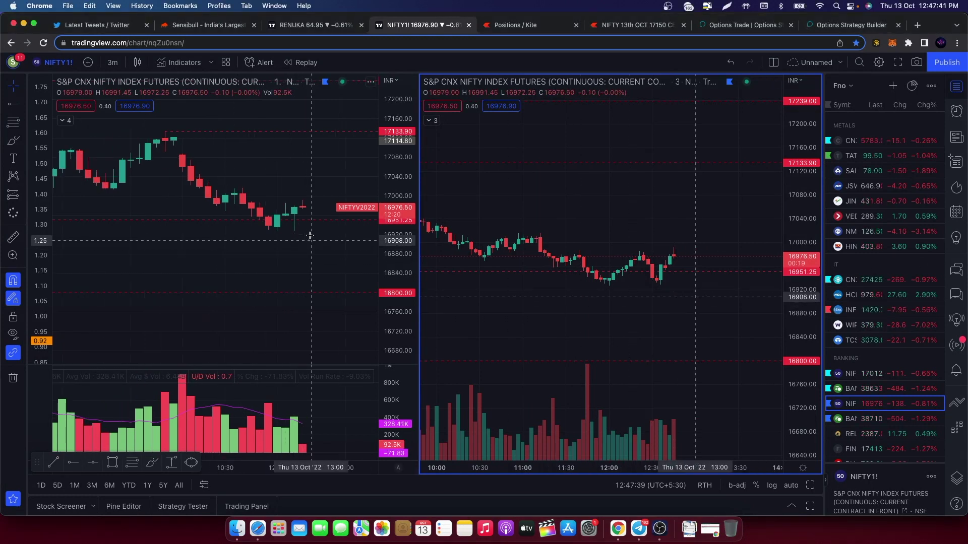
{"action": "scroll", "coordinate": [314, 217], "scroll_direction": "up", "scroll_amount": 2}
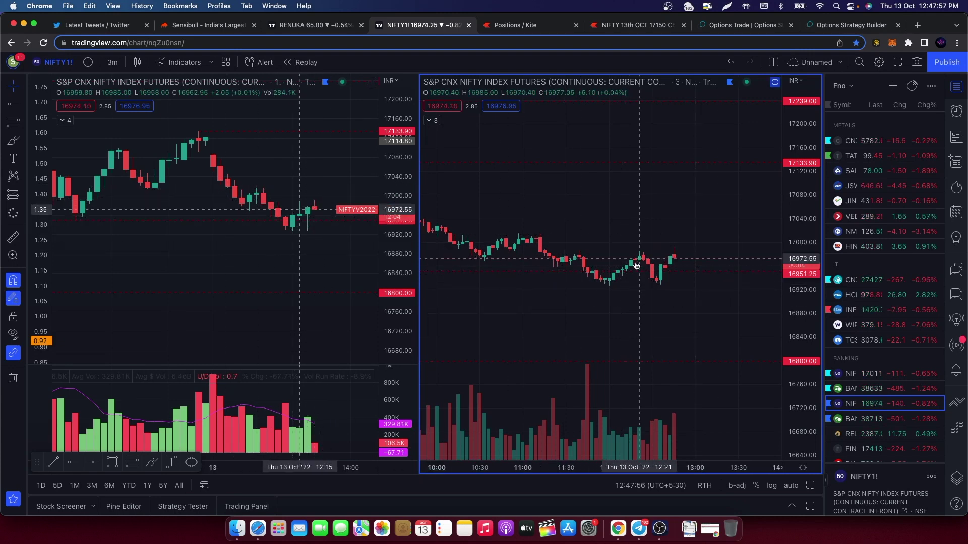
{"action": "left_click", "coordinate": [613, 28]}
{"action": "left_click", "coordinate": [534, 27]}
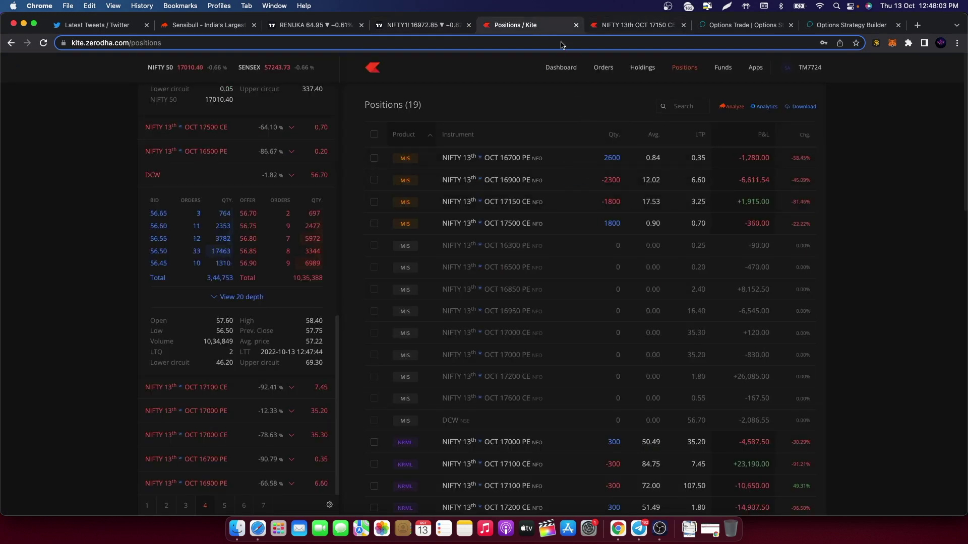
- Mark the 16900 PE and 17150 CE for exit, cross-checking the 17150 CE and NIFTY futures charts
{"action": "left_click", "coordinate": [444, 27]}
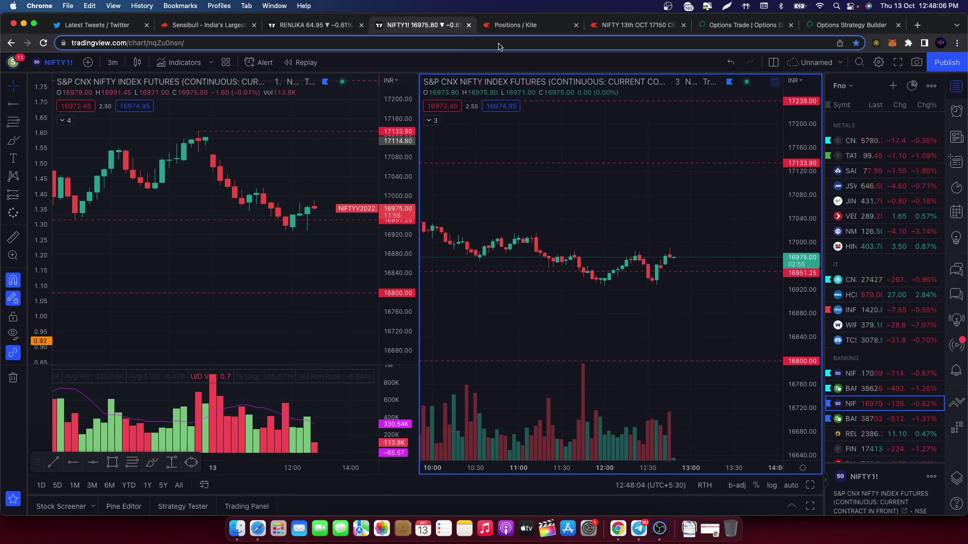
{"action": "left_click", "coordinate": [489, 26]}
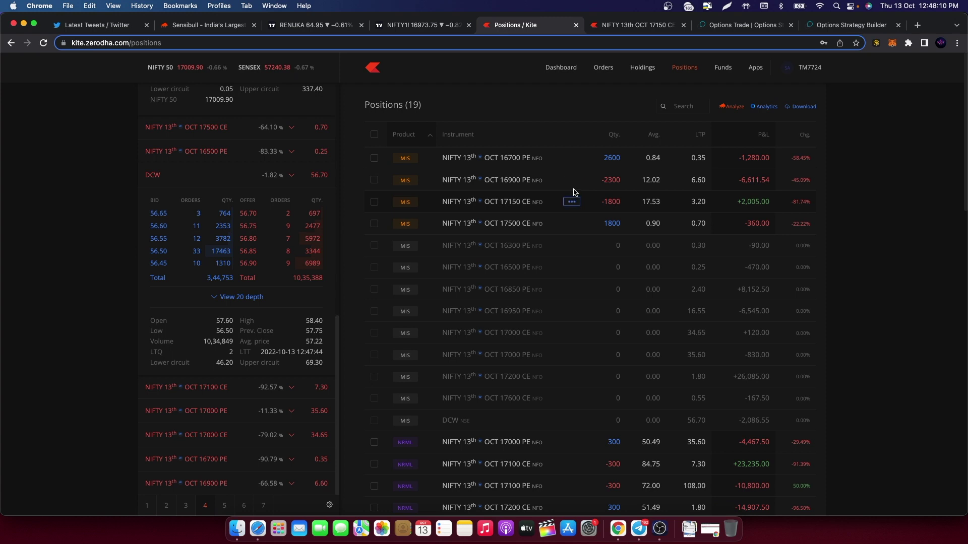
{"action": "left_click_drag", "start_coordinate": [691, 179], "coordinate": [699, 200]}
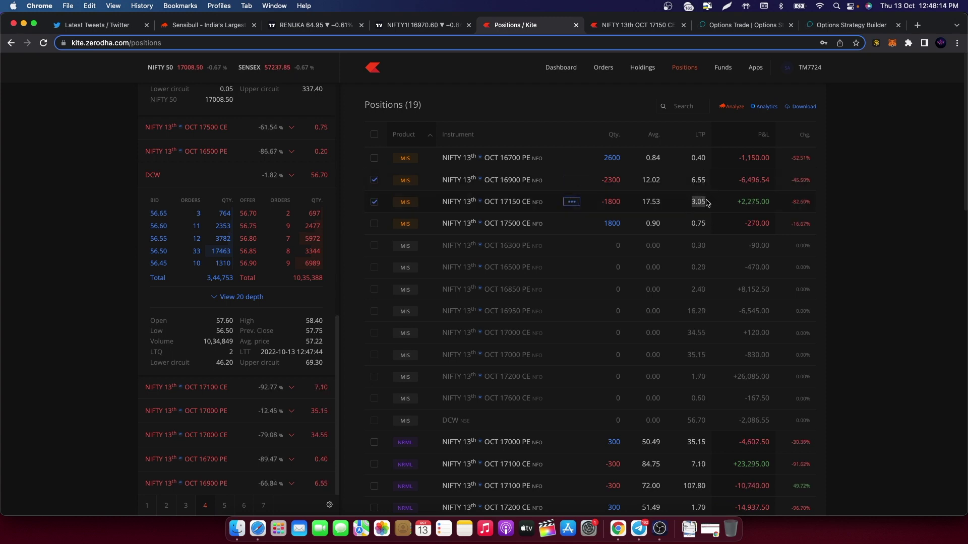
{"action": "left_click", "coordinate": [631, 25]}
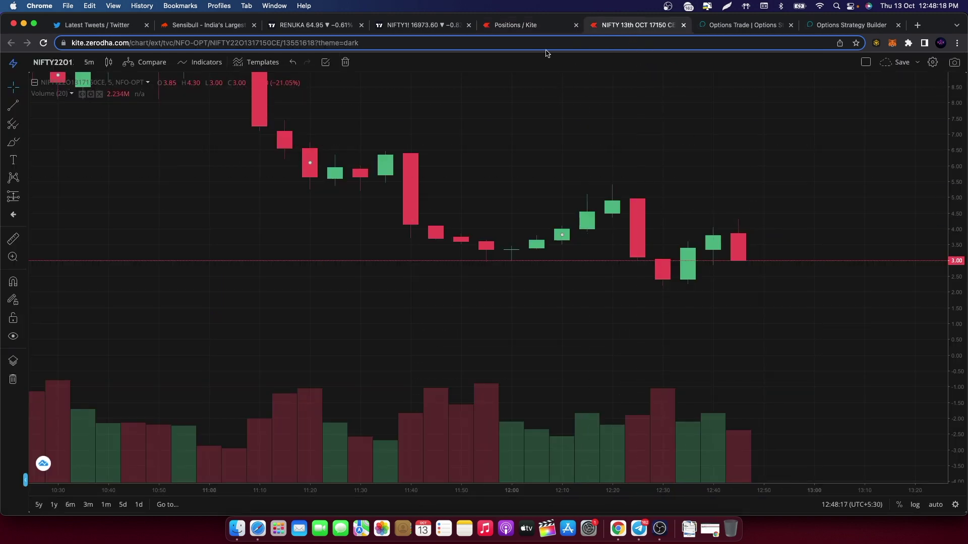
{"action": "left_click", "coordinate": [522, 25]}
{"action": "left_click", "coordinate": [430, 27]}
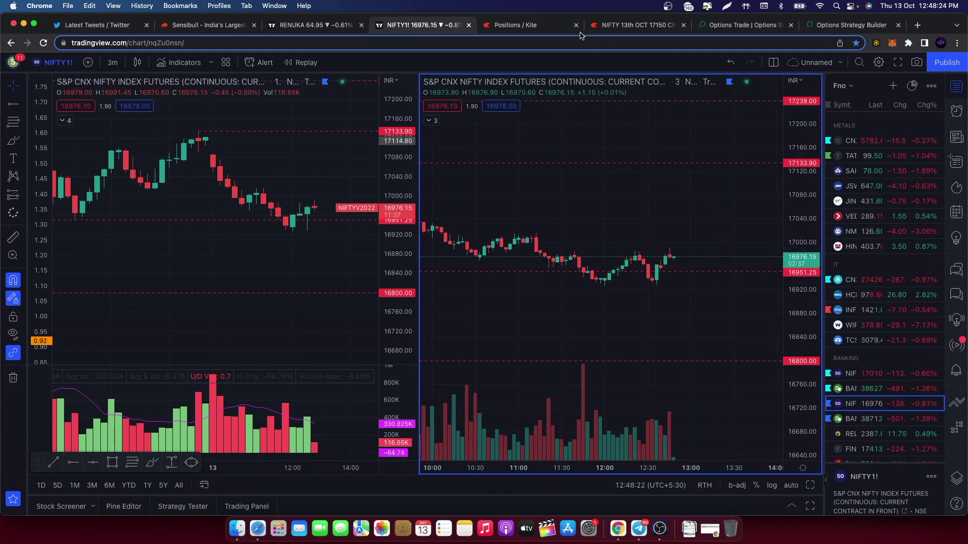
{"action": "left_click", "coordinate": [542, 26]}
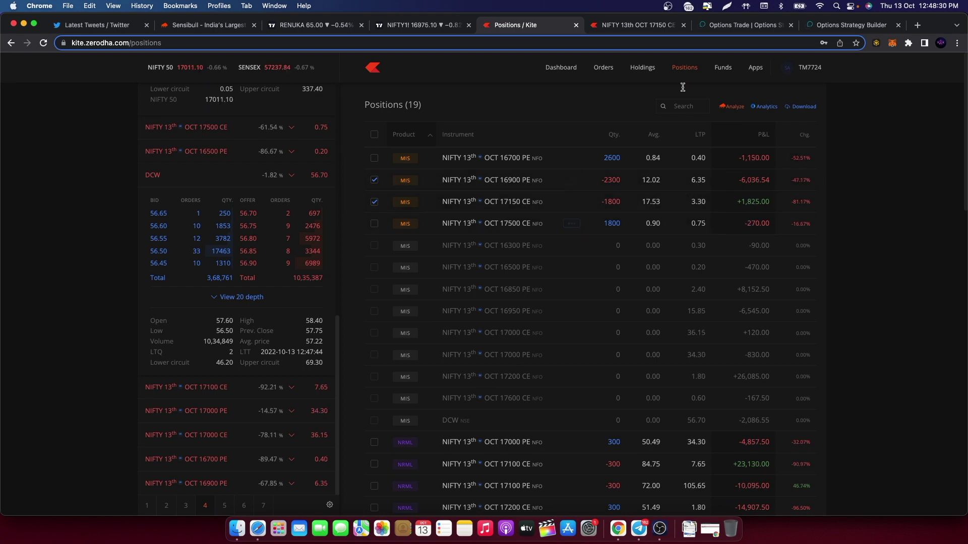
{"action": "left_click", "coordinate": [410, 26]}
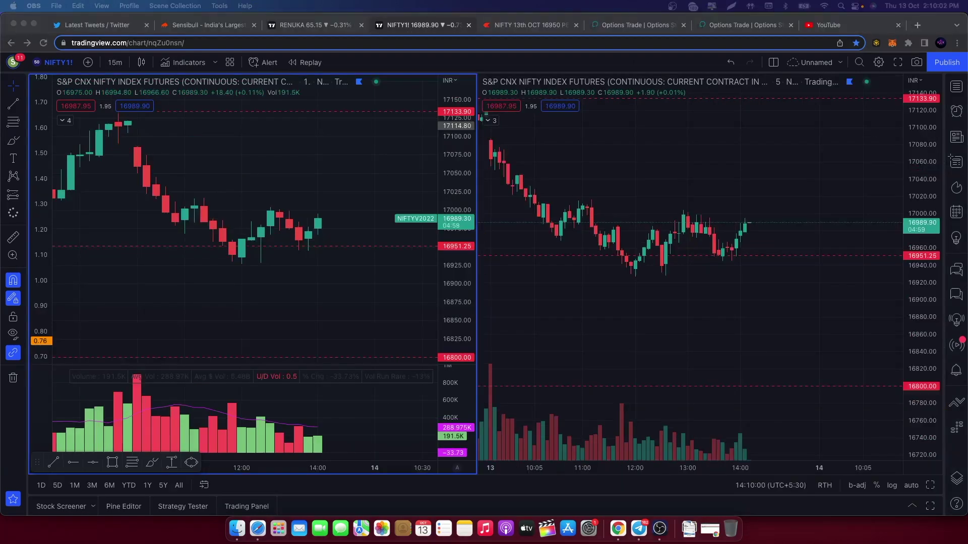
{"action": "left_click", "coordinate": [784, 264]}
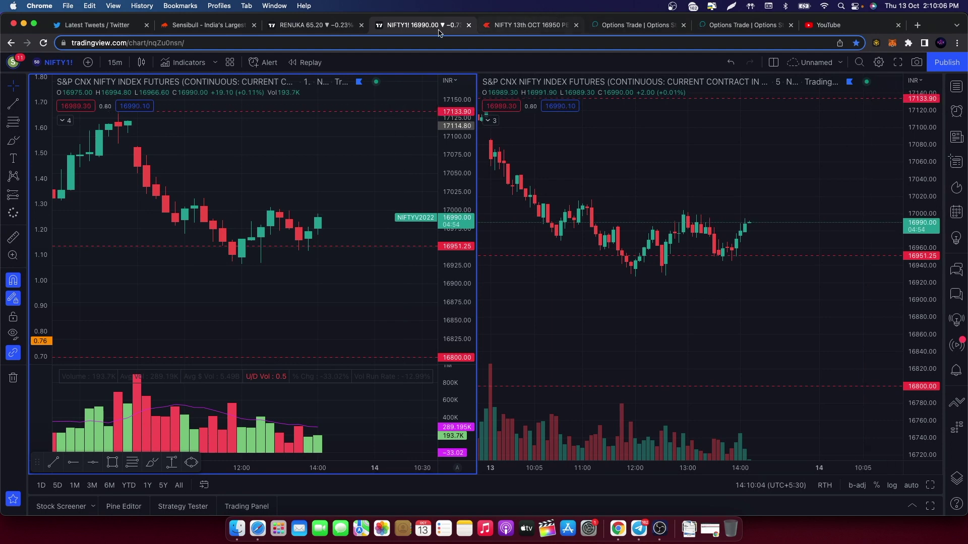
{"action": "left_click", "coordinate": [554, 25]}
{"action": "left_click", "coordinate": [684, 67]}
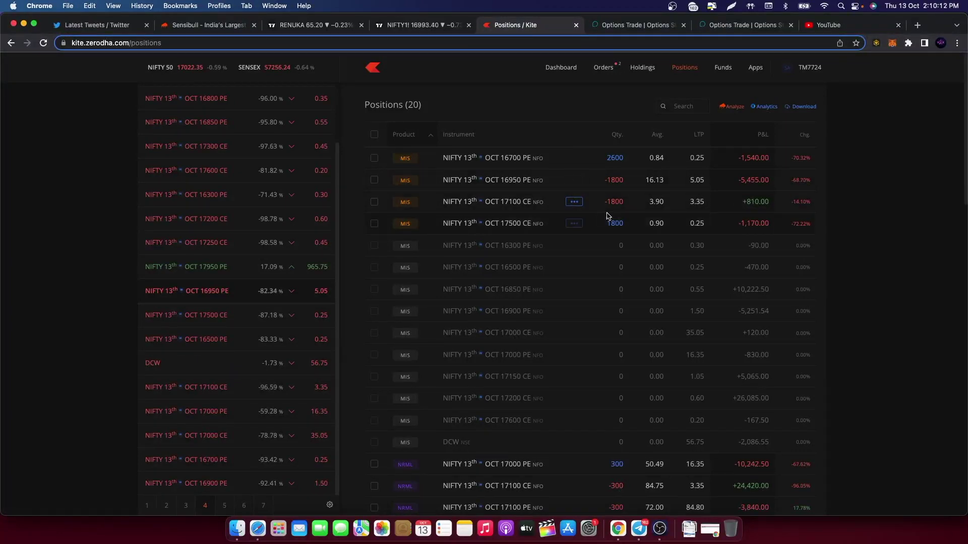
{"action": "left_click_drag", "start_coordinate": [680, 183], "coordinate": [708, 183]}
{"action": "left_click", "coordinate": [437, 28]}
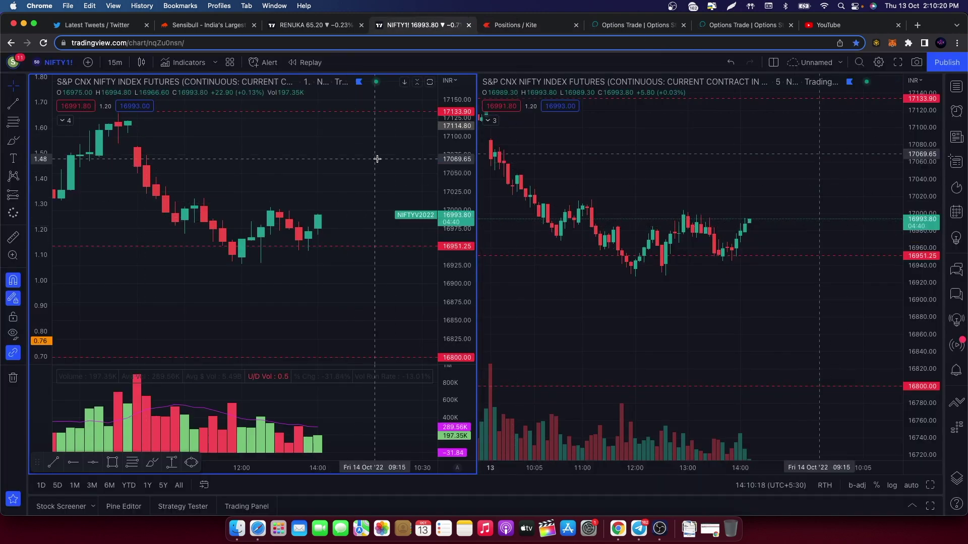
{"action": "left_click", "coordinate": [538, 26]}
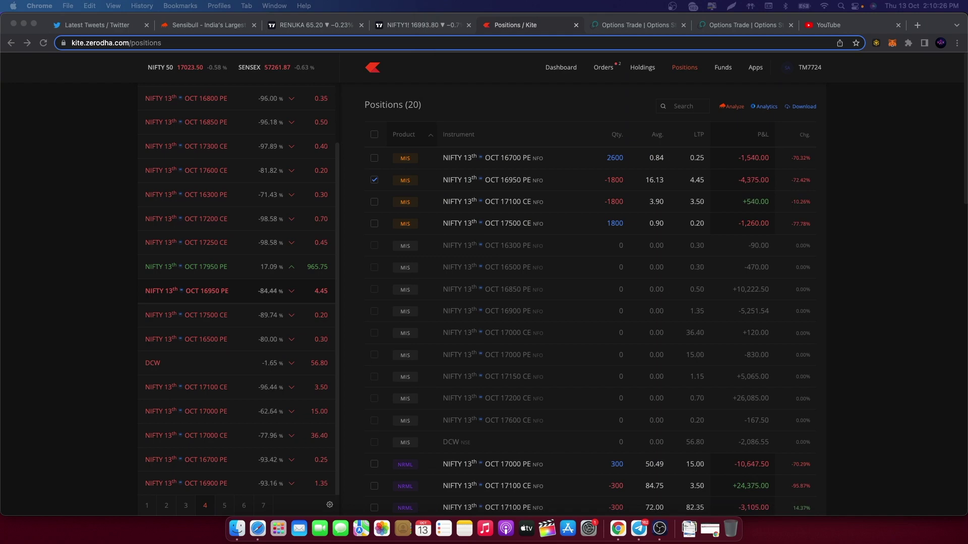
- Mark the 16950 PE and 17100 CE positions for exit in the second Kite account, then show the Nifty chart
{"action": "key", "text": "super+Tab"}
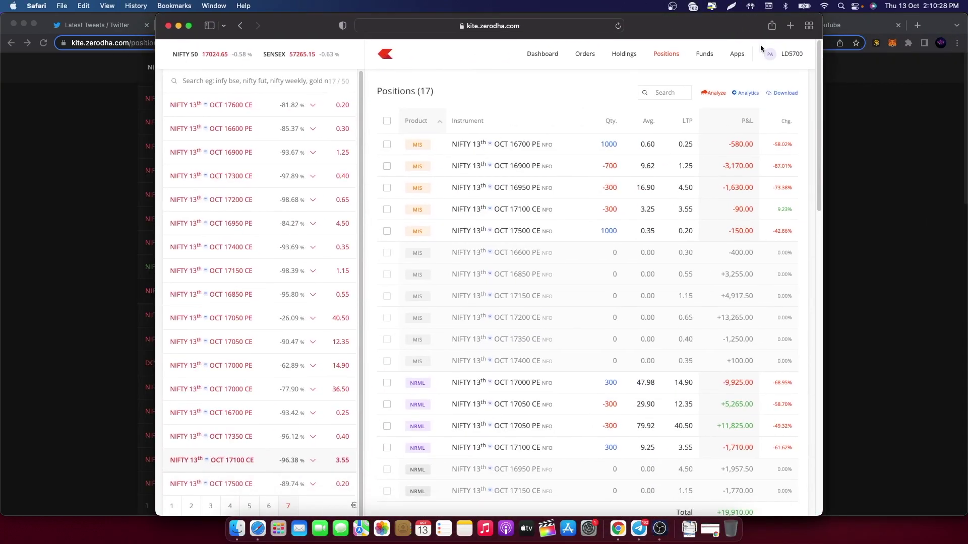
{"action": "left_click", "coordinate": [688, 187]}
{"action": "left_click", "coordinate": [680, 210]}
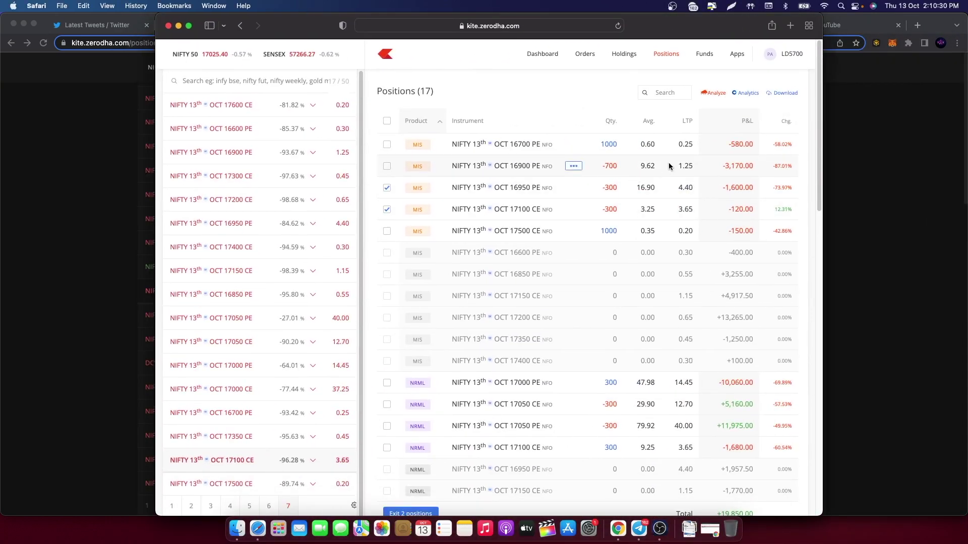
{"action": "scroll", "coordinate": [719, 255], "scroll_direction": "down", "scroll_amount": 1}
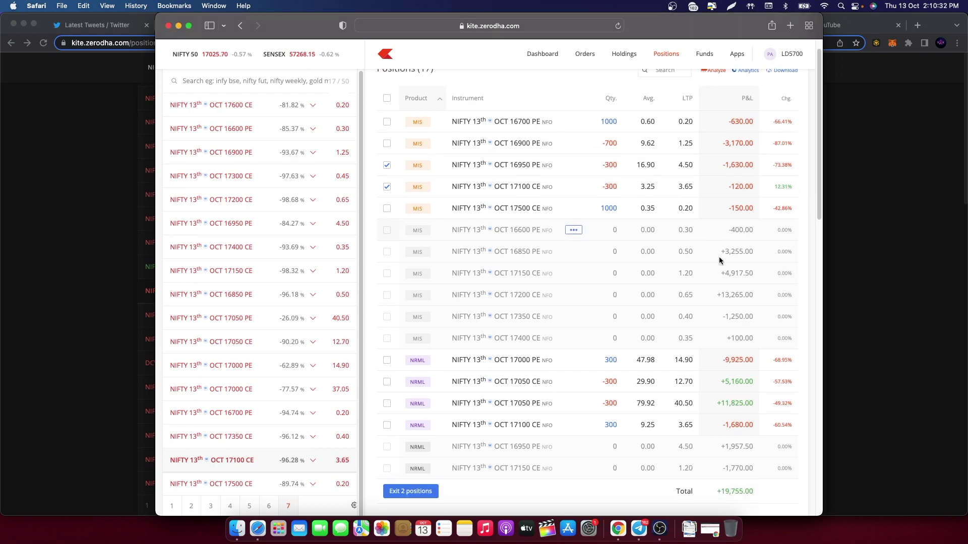
{"action": "left_click", "coordinate": [915, 406]}
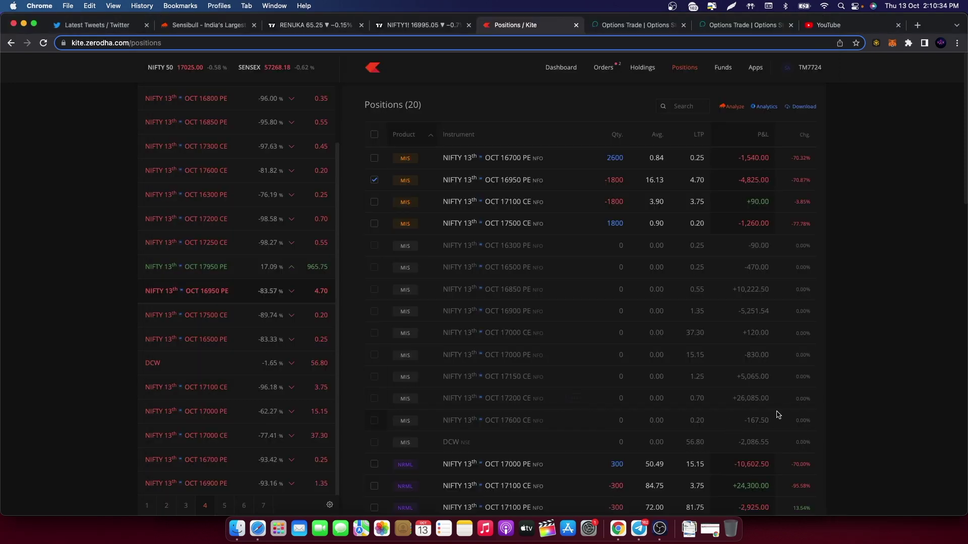
{"action": "left_click", "coordinate": [434, 24]}
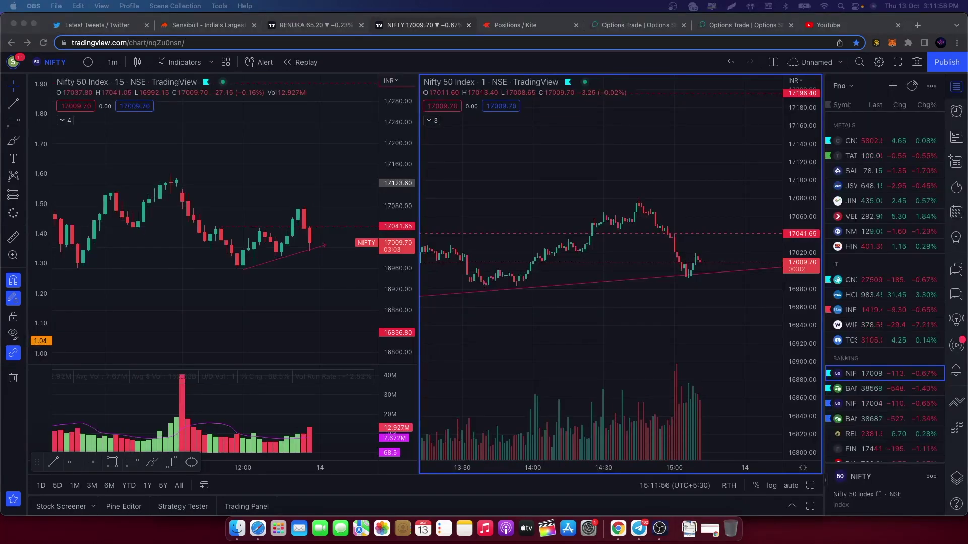
- Return to Kite positions and highlight the day's total P&L of +38,258.45 above the Breakdown chart
{"action": "left_click", "coordinate": [544, 301]}
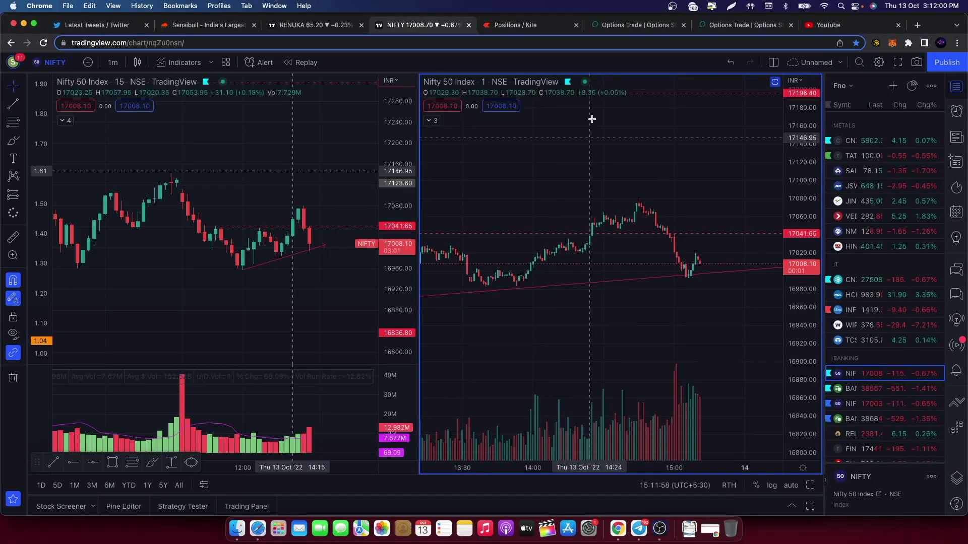
{"action": "left_click", "coordinate": [528, 28]}
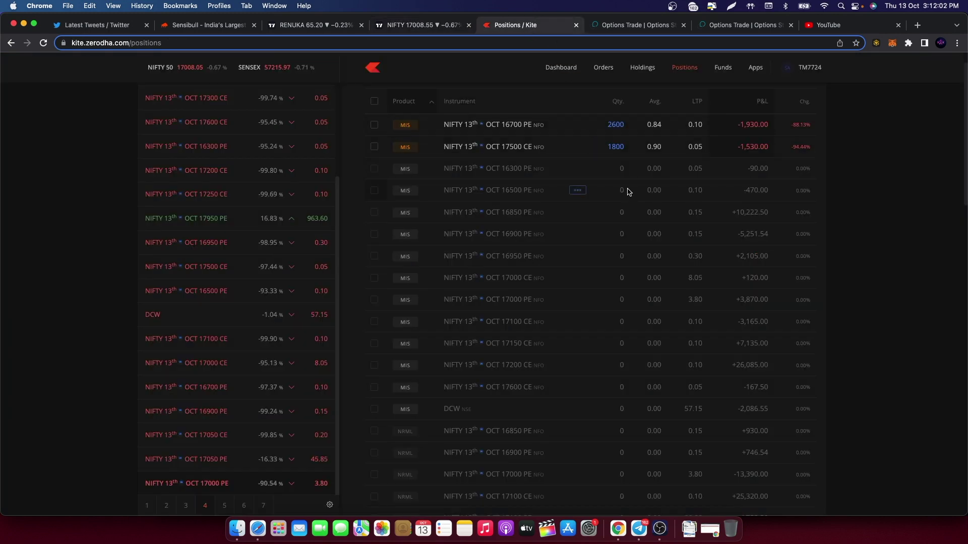
{"action": "scroll", "coordinate": [628, 192], "scroll_direction": "down", "scroll_amount": 5}
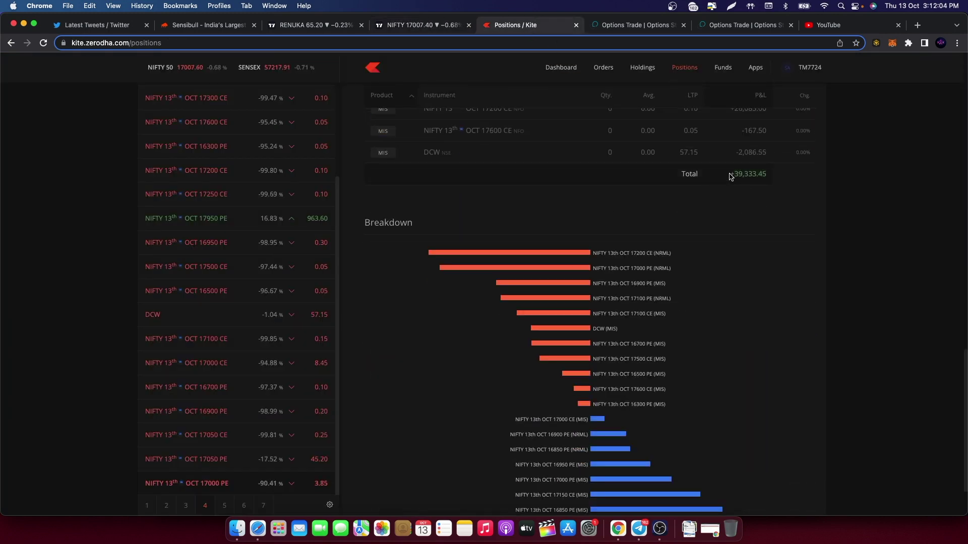
{"action": "left_click_drag", "start_coordinate": [730, 176], "coordinate": [764, 178]}
{"action": "scroll", "coordinate": [764, 183], "scroll_direction": "up", "scroll_amount": 1}
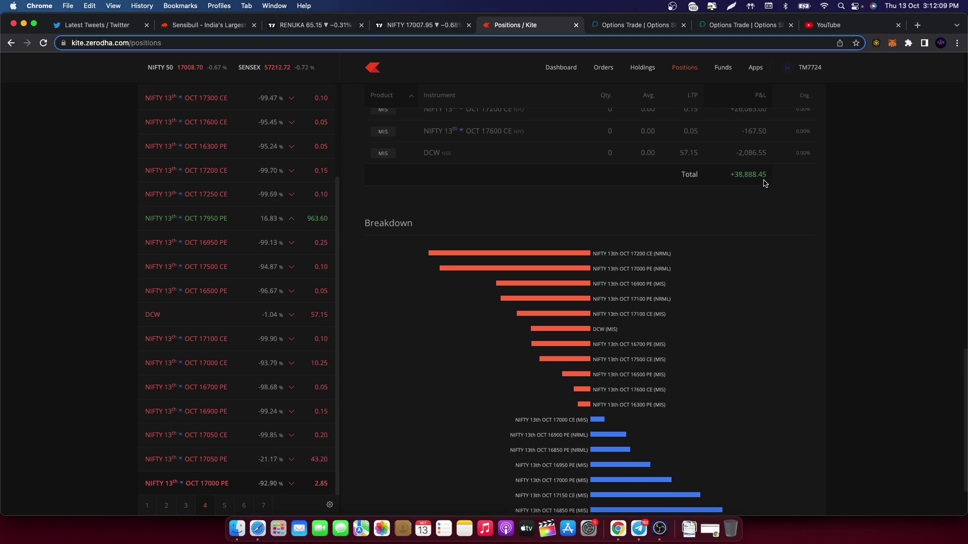
- Compare the nbbnbn payoff with the 1:34 PM Telegram screenshot and recalculate the nin strategy's payoff
{"action": "left_click", "coordinate": [621, 30]}
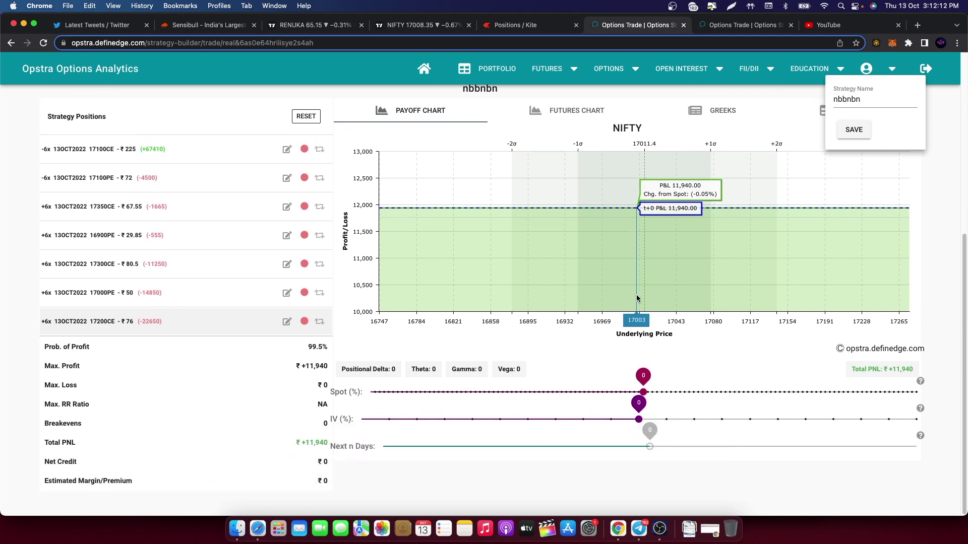
{"action": "left_click", "coordinate": [634, 522]}
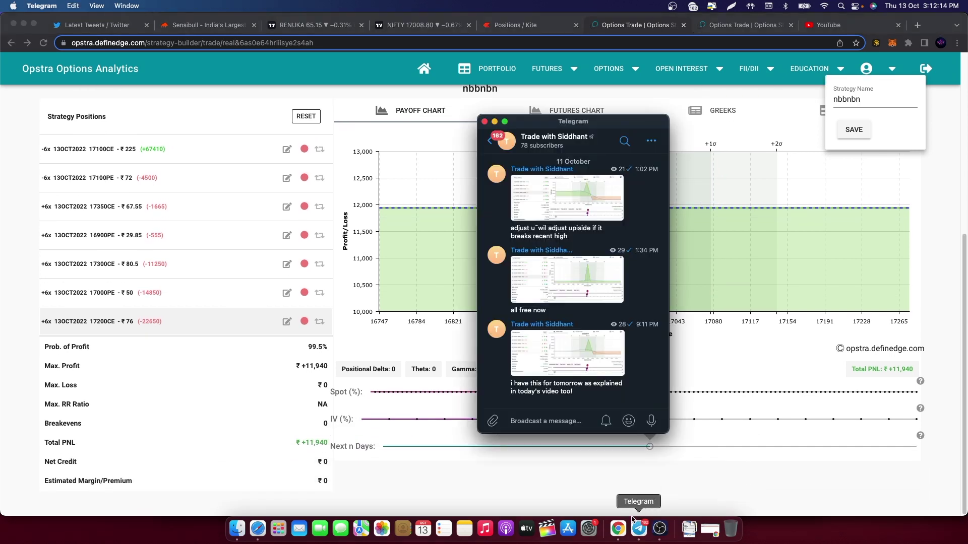
{"action": "left_click", "coordinate": [580, 281]}
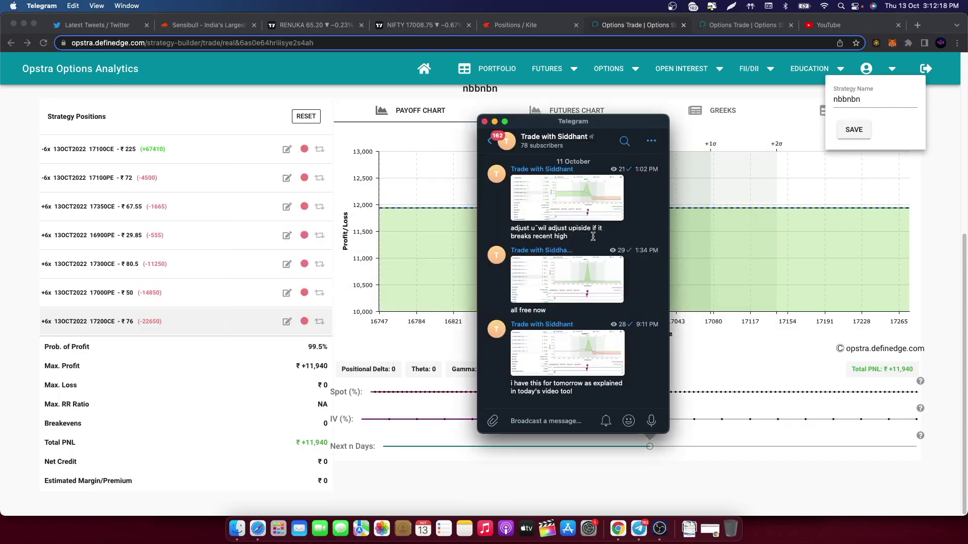
{"action": "left_click", "coordinate": [719, 167]}
{"action": "left_click", "coordinate": [740, 25]}
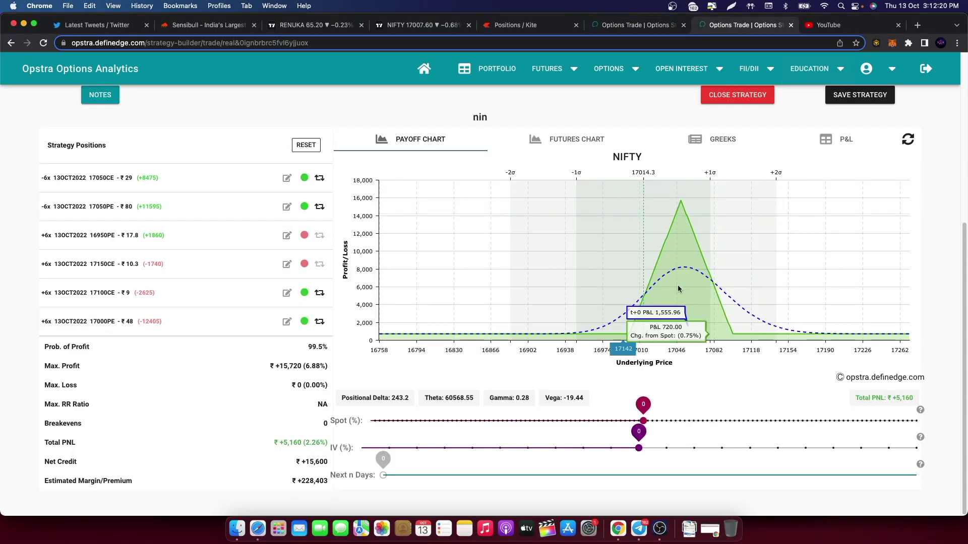
{"action": "left_click", "coordinate": [907, 139]}
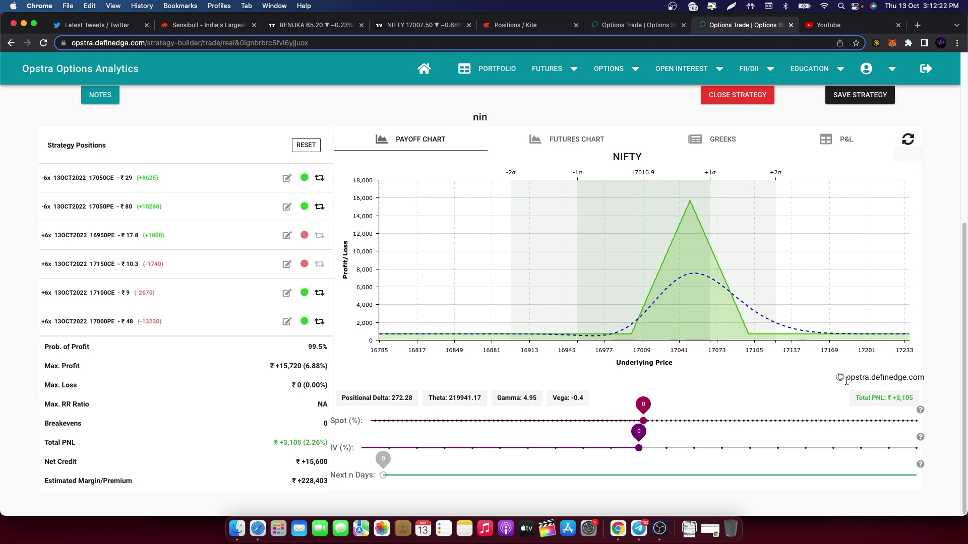
{"action": "left_click", "coordinate": [640, 27]}
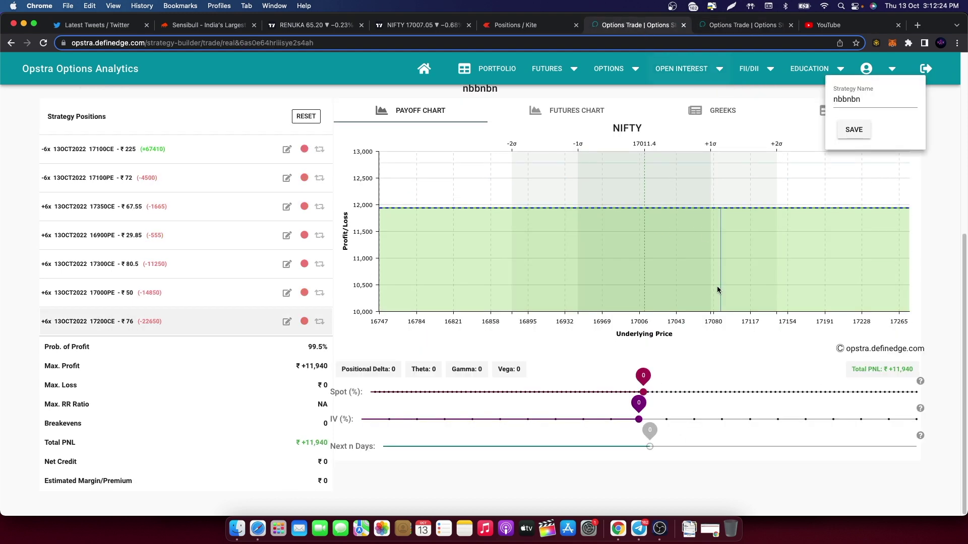
- Check the second account's positions, then highlight Kite's total P&L of +38,738.45
{"action": "left_click", "coordinate": [258, 528]}
{"action": "scroll", "coordinate": [684, 241], "scroll_direction": "down", "scroll_amount": 3}
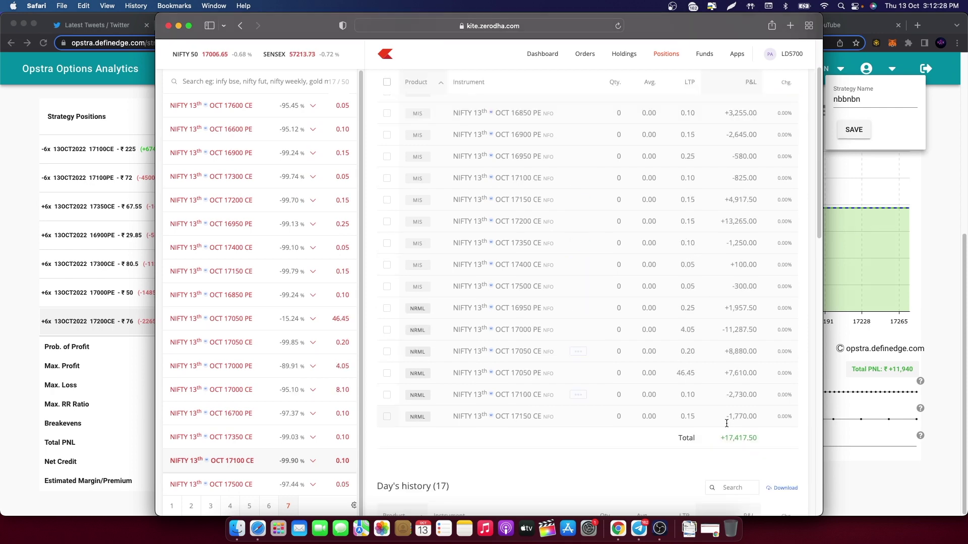
{"action": "left_click", "coordinate": [834, 450]}
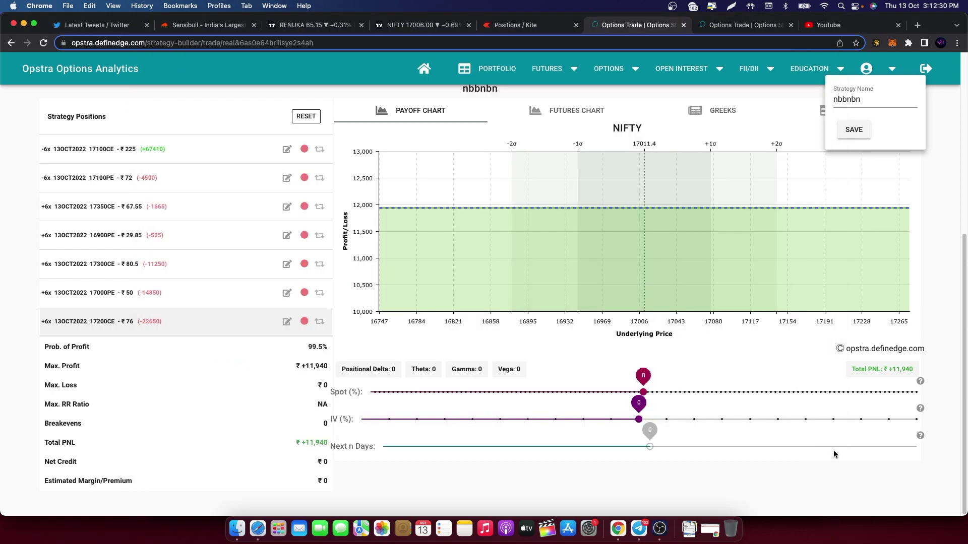
{"action": "left_click", "coordinate": [519, 25]}
{"action": "left_click_drag", "start_coordinate": [734, 201], "coordinate": [762, 204]}
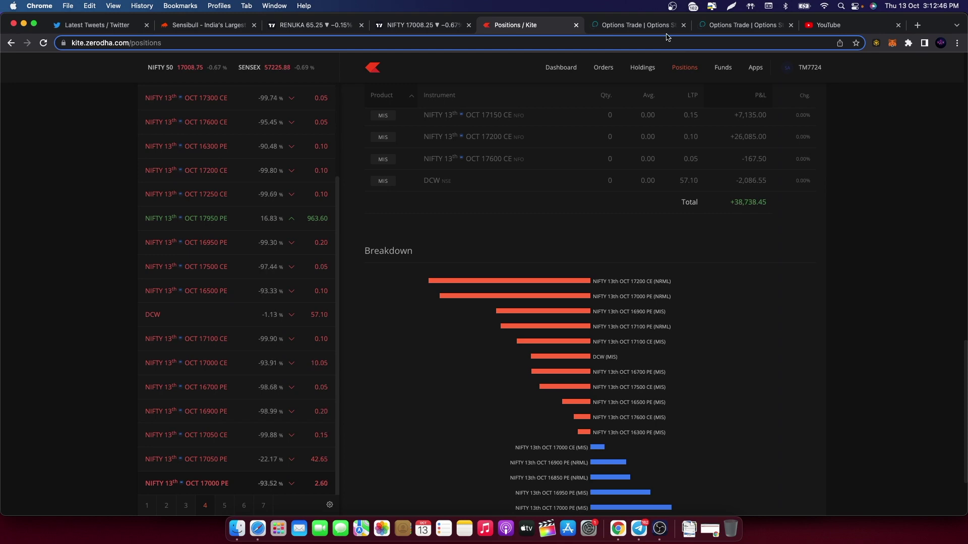
- Scroll the Nifty 50 15-minute chart back and forth through the session, index near 17,007.90
{"action": "left_click", "coordinate": [440, 29]}
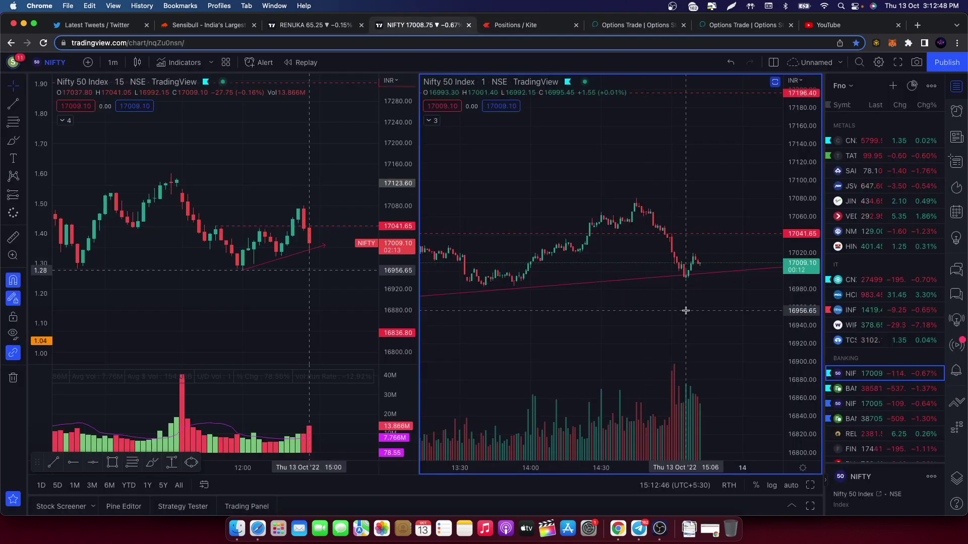
{"action": "scroll", "coordinate": [261, 318], "scroll_direction": "left", "scroll_amount": 3}
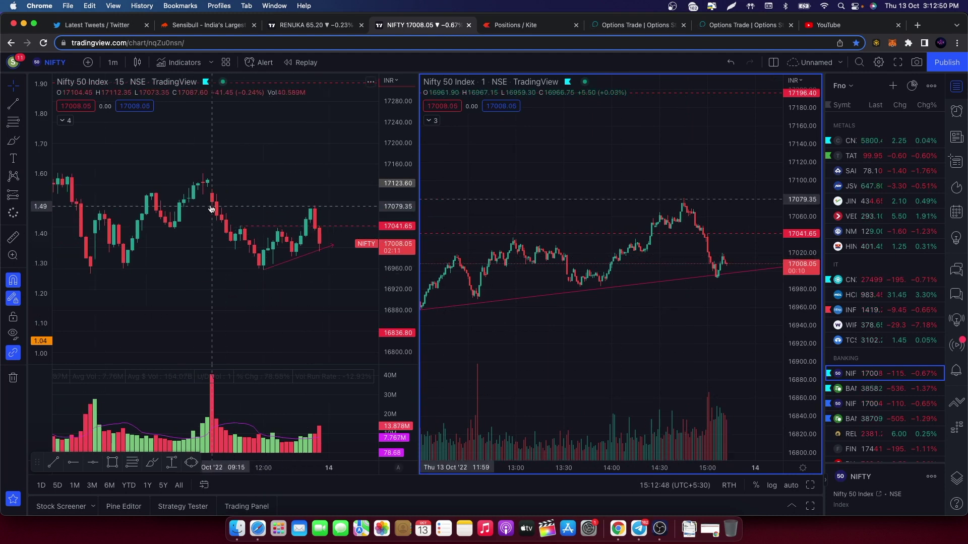
{"action": "scroll", "coordinate": [223, 226], "scroll_direction": "right", "scroll_amount": 3}
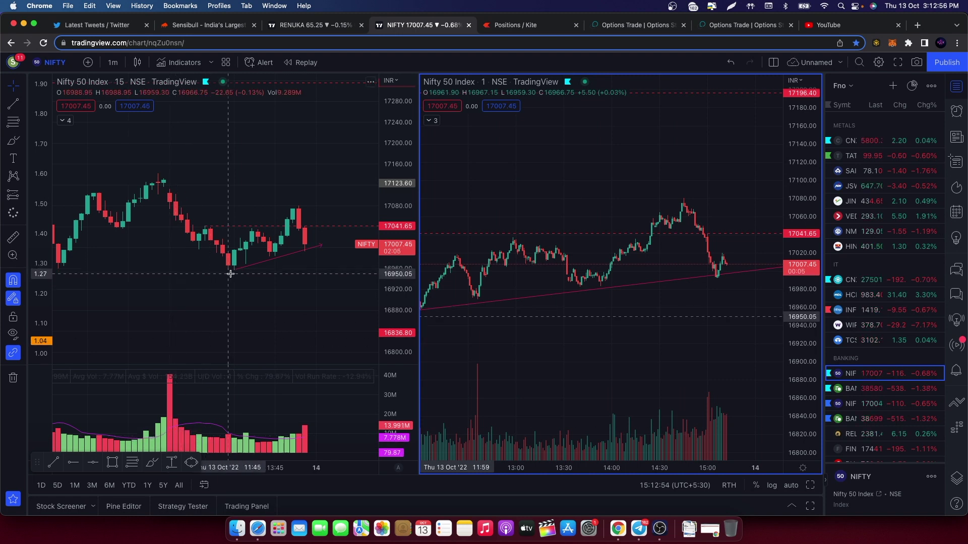
{"action": "scroll", "coordinate": [230, 275], "scroll_direction": "left", "scroll_amount": 3}
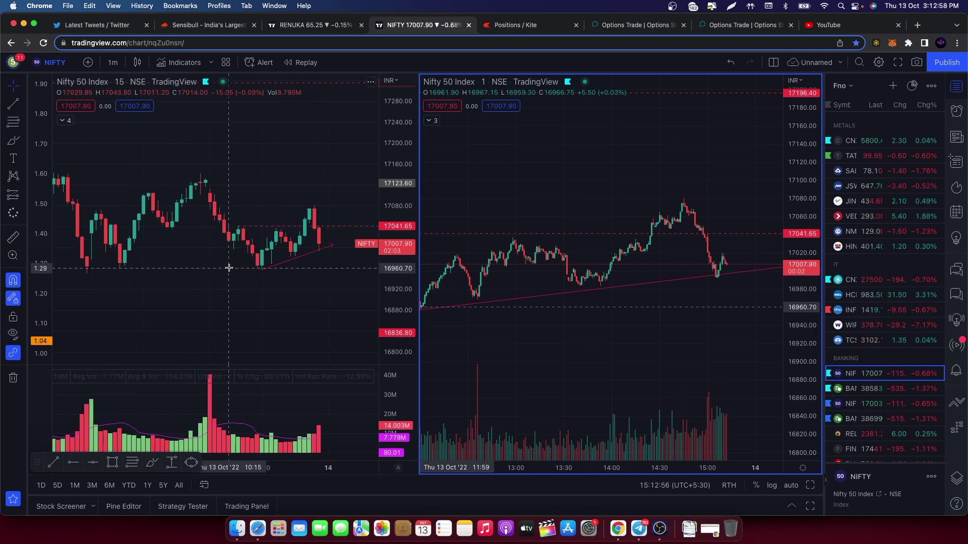